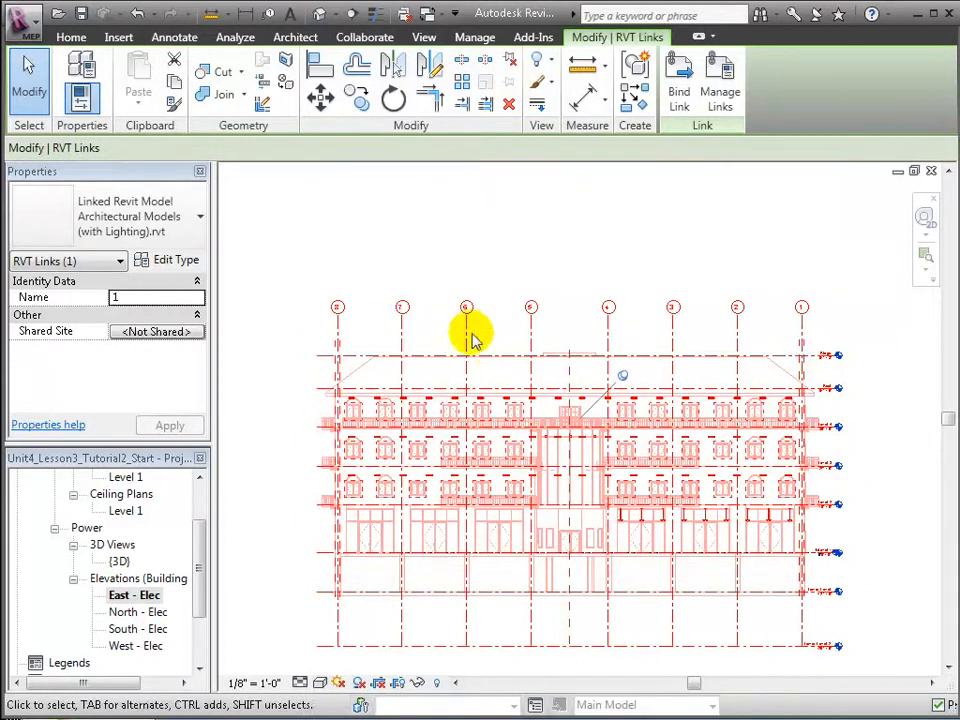
# Deselect the link and start a Copy/Monitor session on the linked architectural model in the East - Elec elevation
pyautogui.click(267, 363)
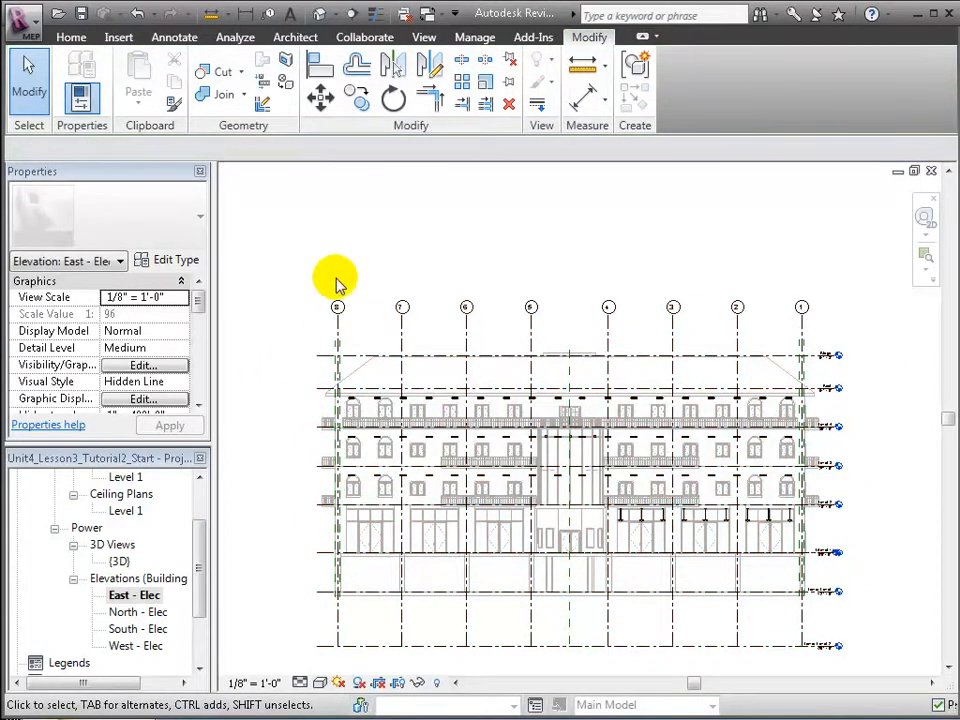
pyautogui.click(370, 39)
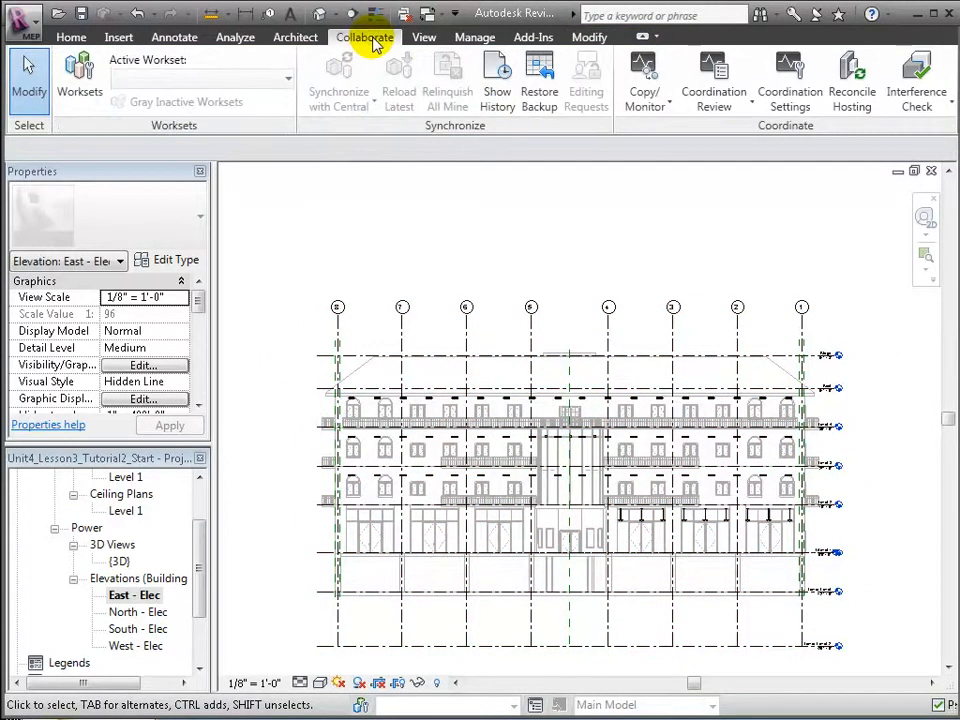
pyautogui.click(622, 96)
pyautogui.click(651, 176)
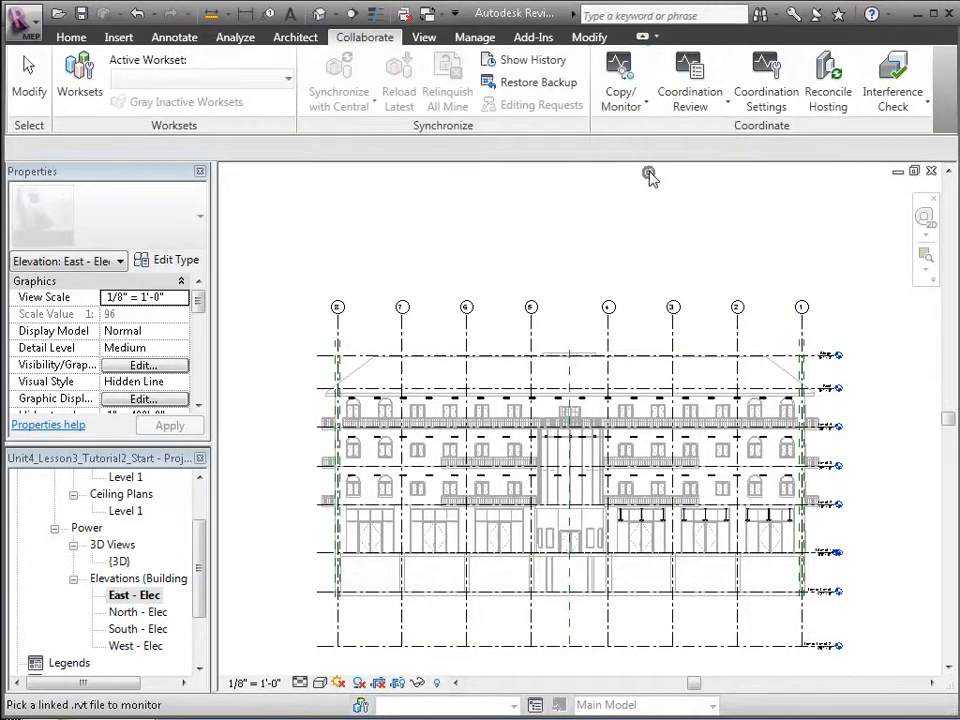
pyautogui.click(752, 362)
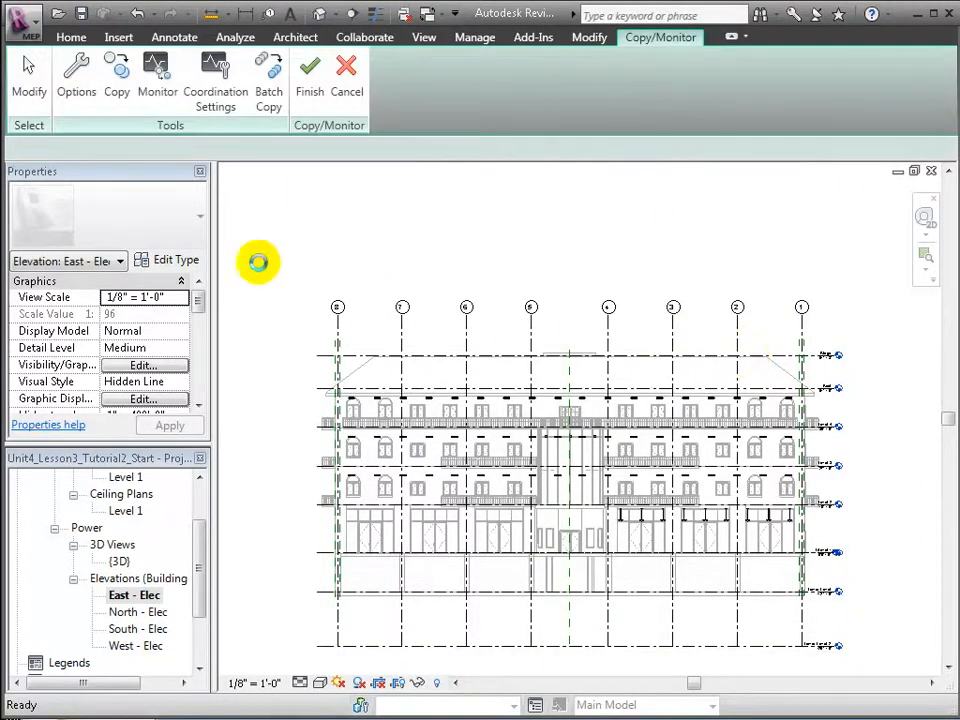
# Copy and monitor the linked model's grids and levels together, filtering the multiple selection to Grids and Levels only
pyautogui.click(116, 84)
pyautogui.click(114, 147)
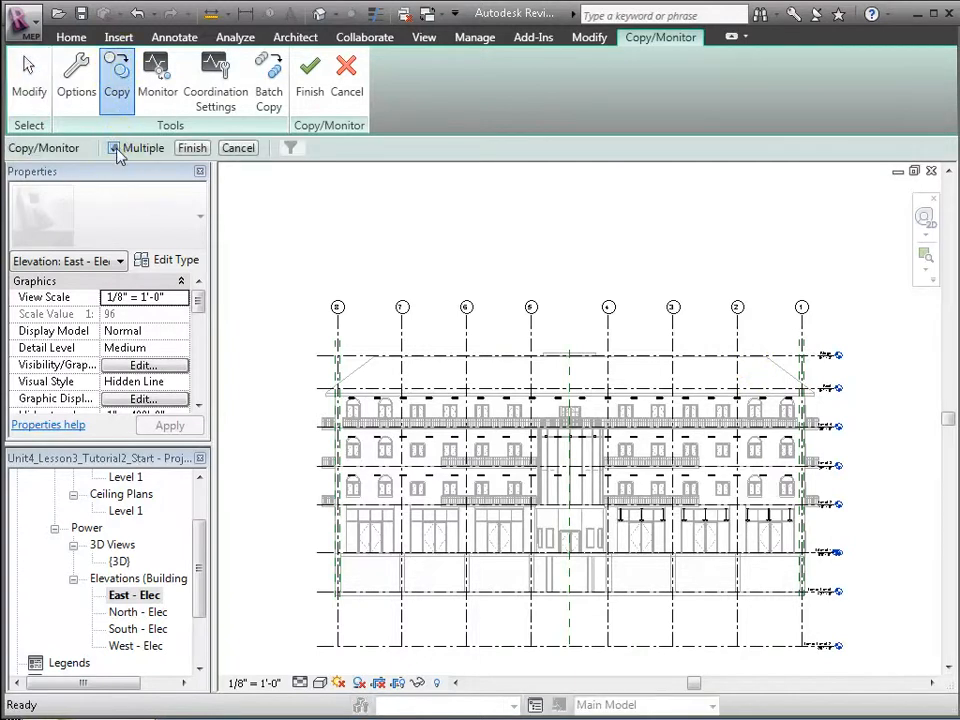
pyautogui.moveTo(868, 668); pyautogui.dragTo(260, 447)
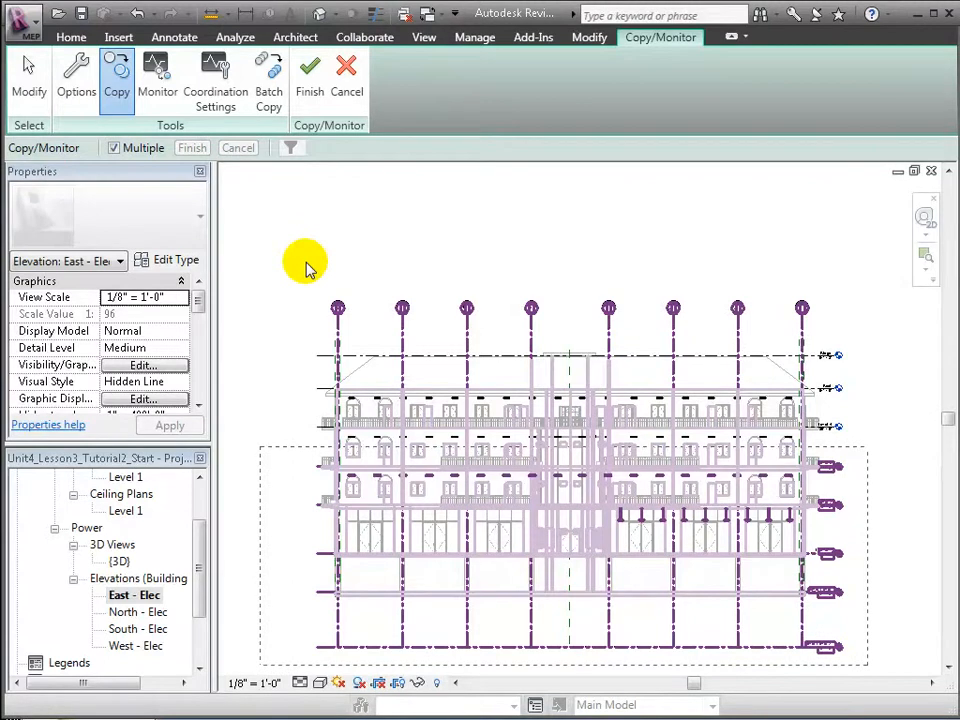
pyautogui.moveTo(307, 268); pyautogui.dragTo(307, 268)
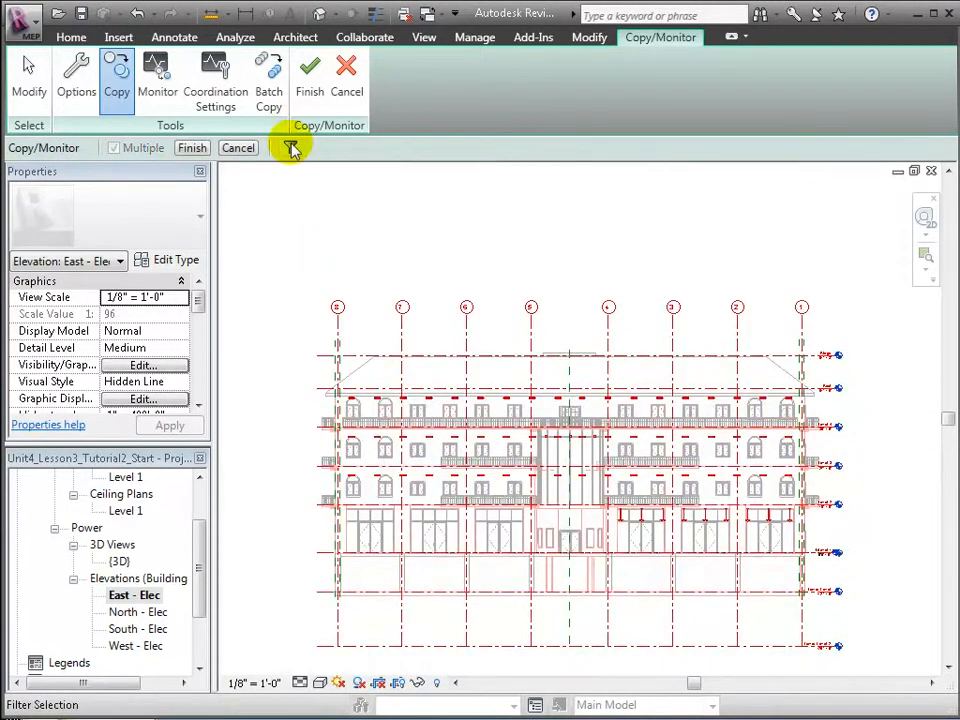
pyautogui.click(290, 147)
pyautogui.click(603, 277)
pyautogui.click(313, 260)
pyautogui.click(313, 275)
pyautogui.click(615, 507)
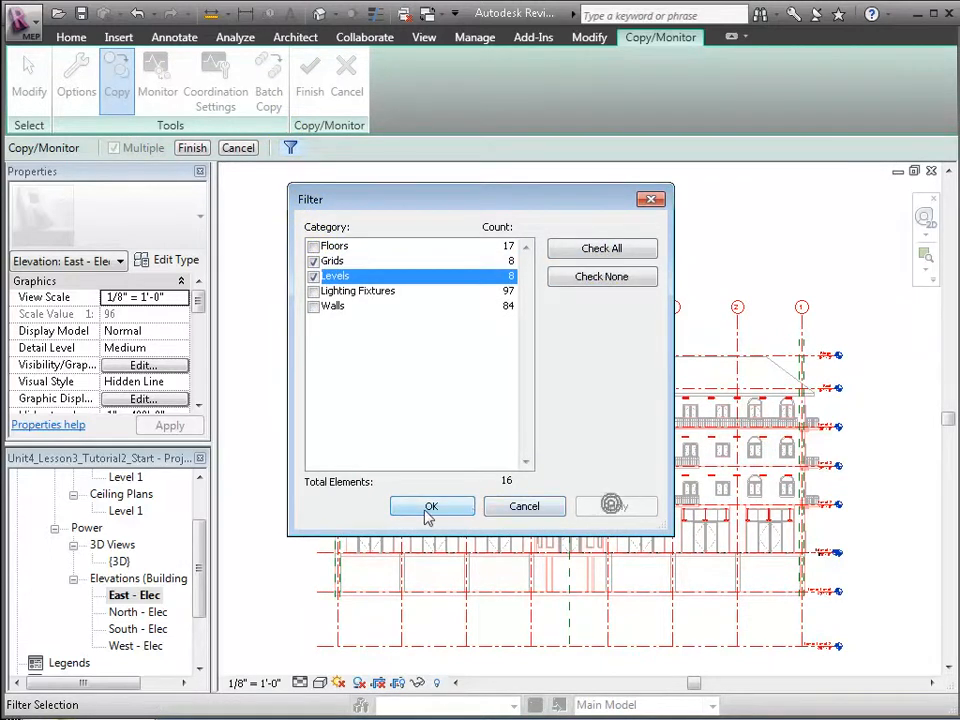
pyautogui.click(429, 508)
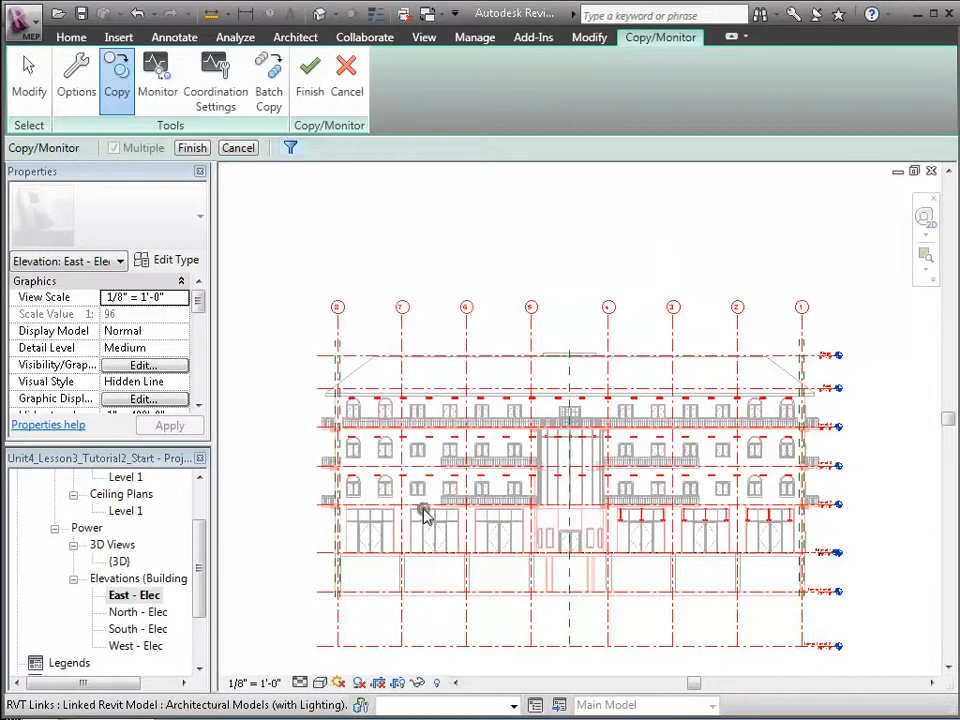
pyautogui.click(192, 150)
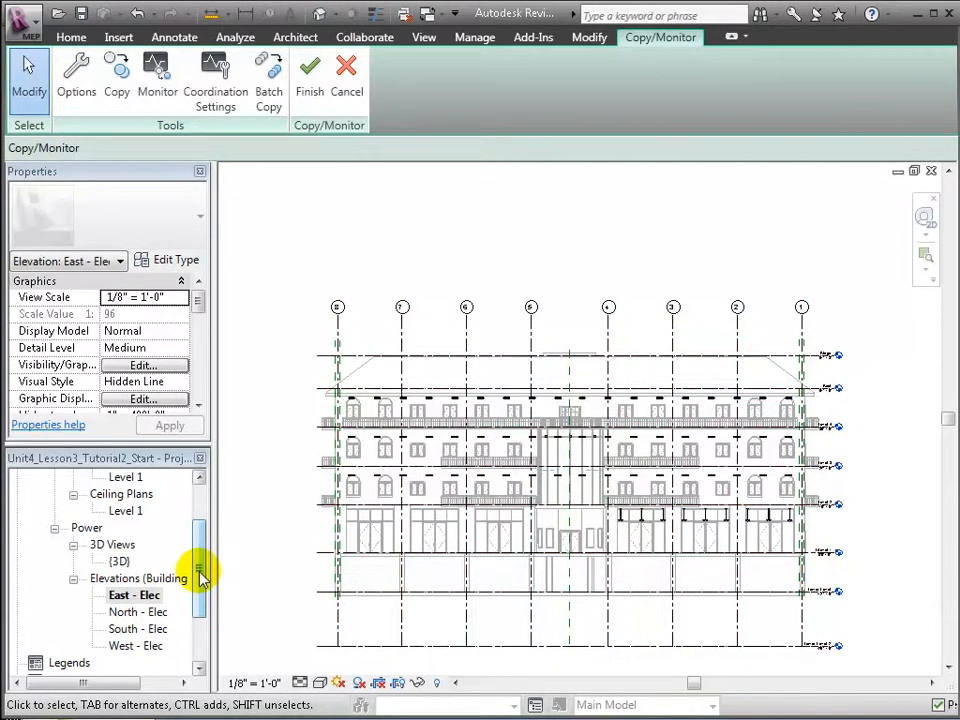
# In the South - Elec elevation, copy the linked model's elements filtered to Grids only, and finish the Copy/Monitor session
pyautogui.click(152, 629)
pyautogui.doubleClick(152, 629)
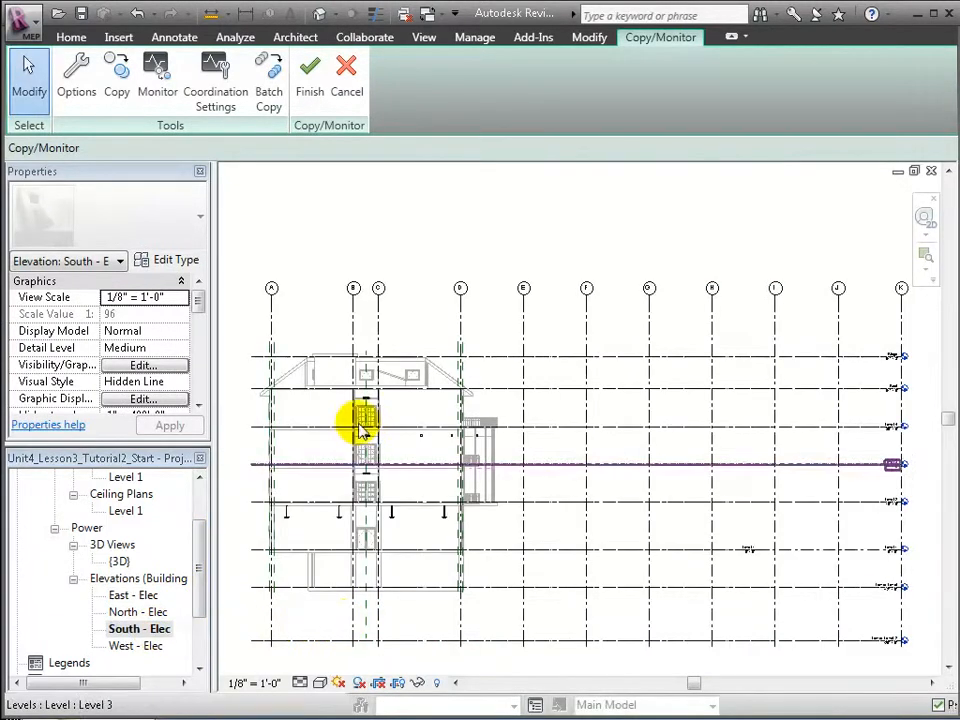
pyautogui.click(117, 78)
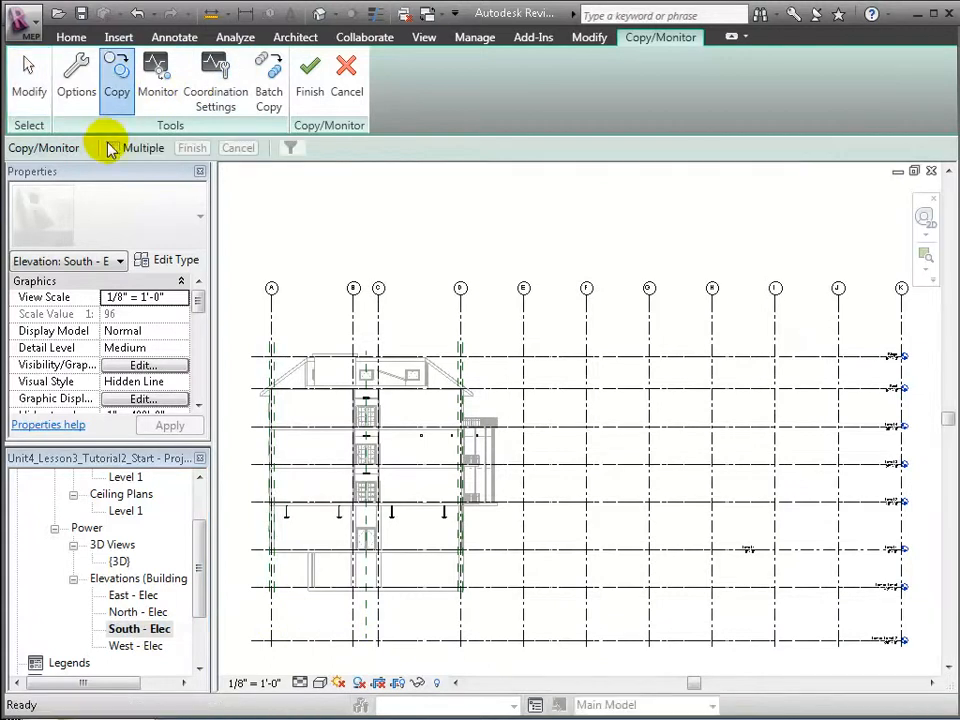
pyautogui.moveTo(921, 657); pyautogui.dragTo(258, 268)
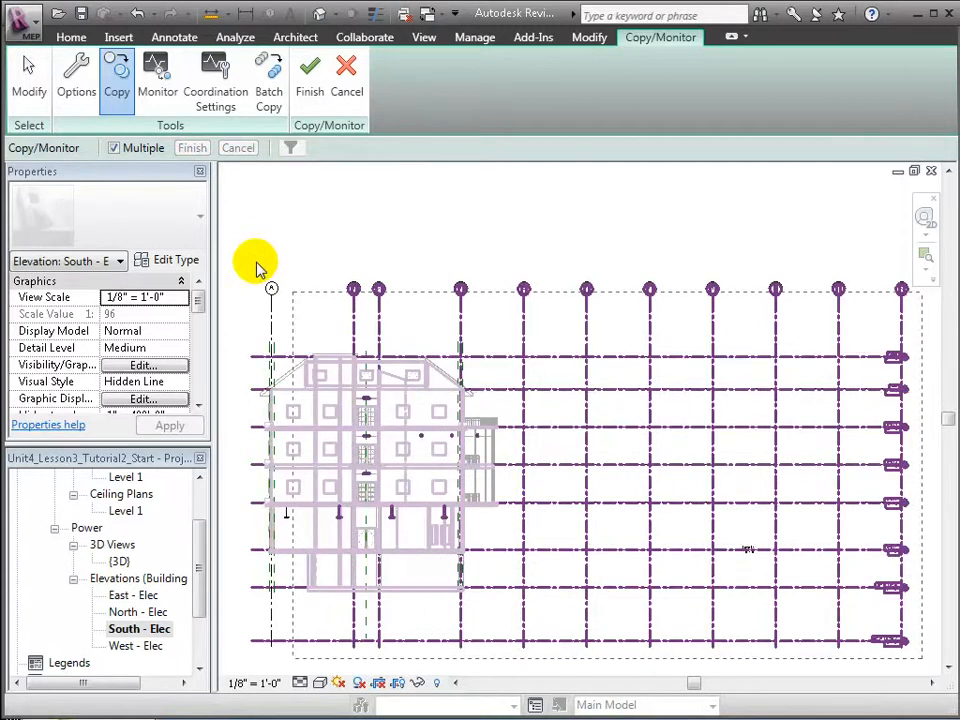
pyautogui.click(290, 148)
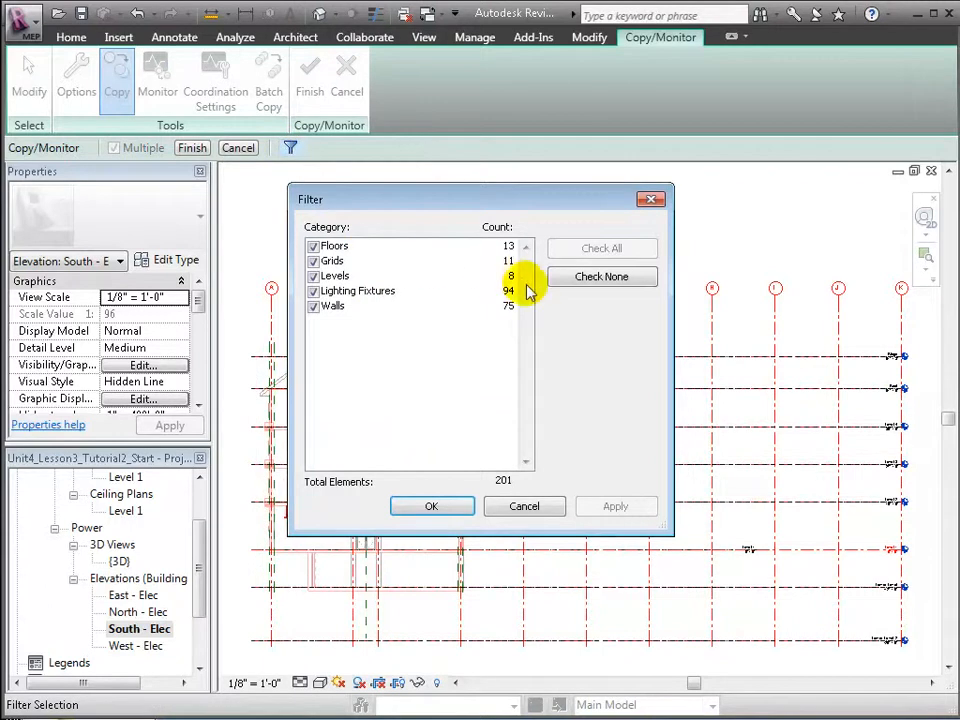
pyautogui.click(589, 276)
pyautogui.click(313, 261)
pyautogui.click(585, 510)
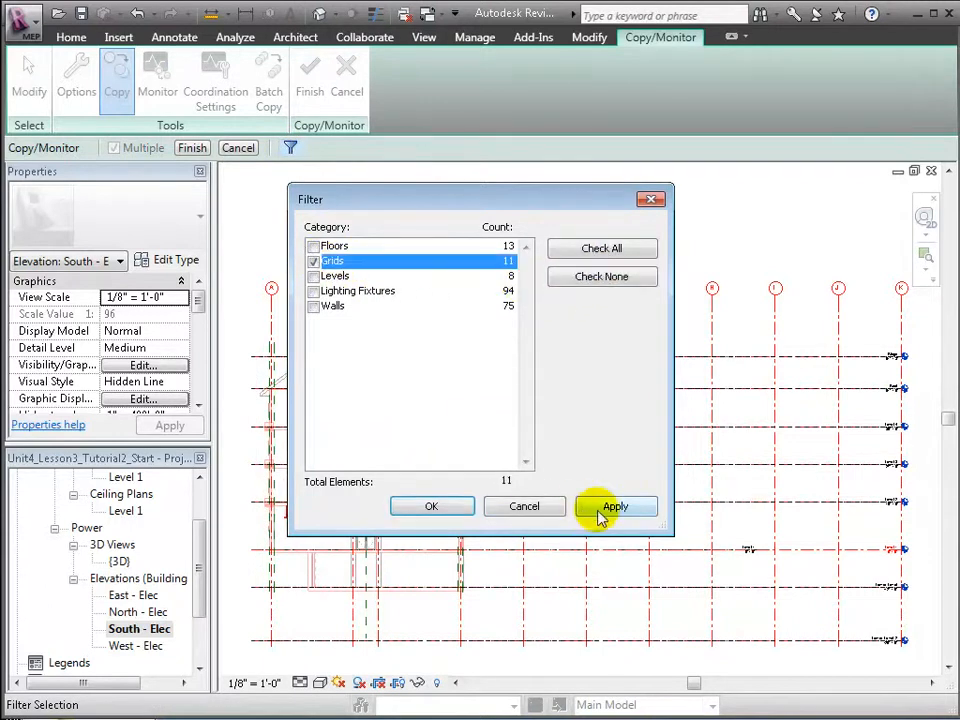
pyautogui.click(413, 514)
pyautogui.click(386, 484)
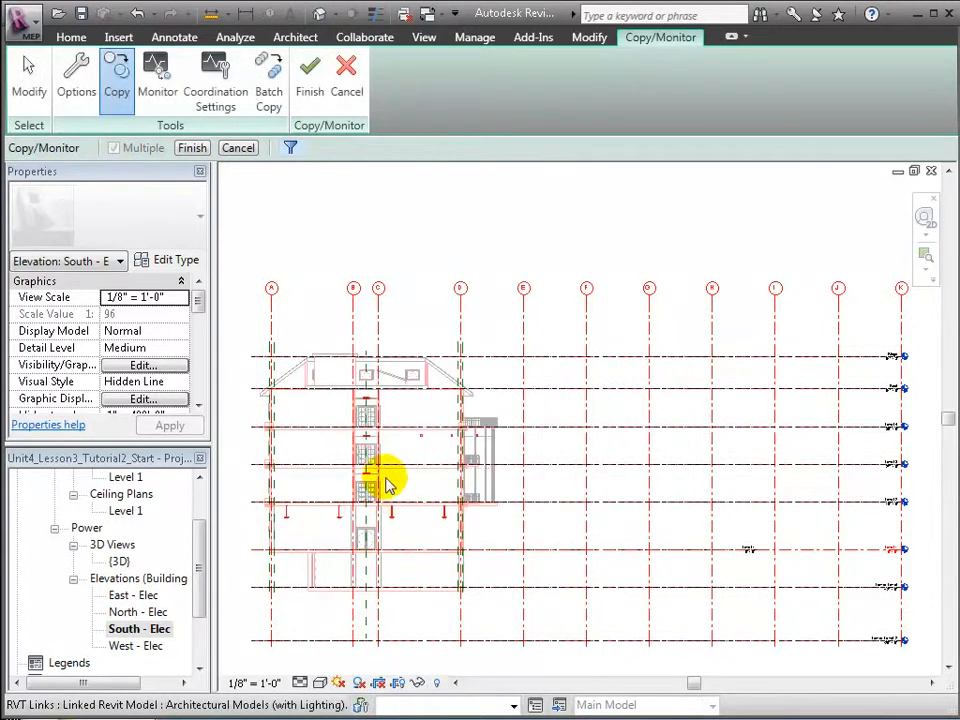
pyautogui.click(192, 148)
pyautogui.click(309, 78)
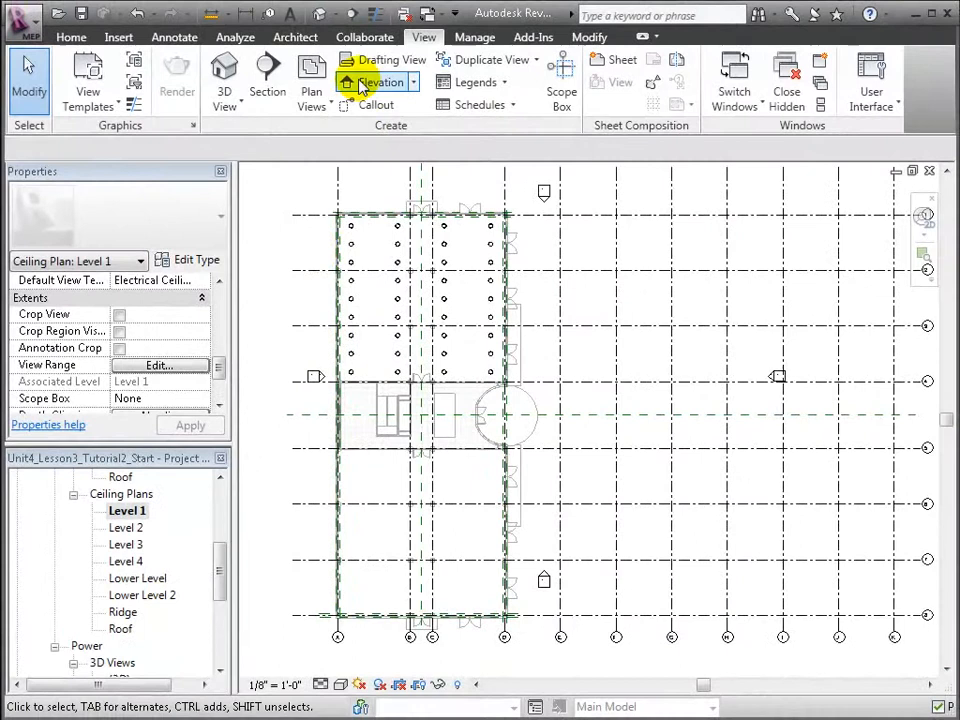
# Start a Copy/Monitor session on the linked architectural model in the Level 1 ceiling plan
pyautogui.click(364, 40)
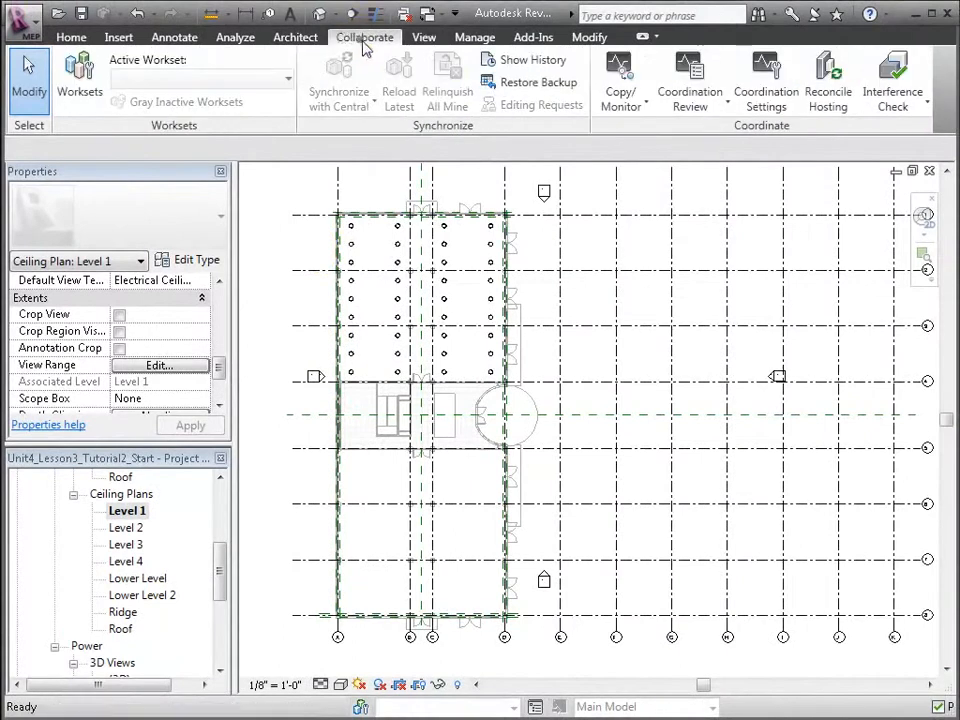
pyautogui.click(618, 88)
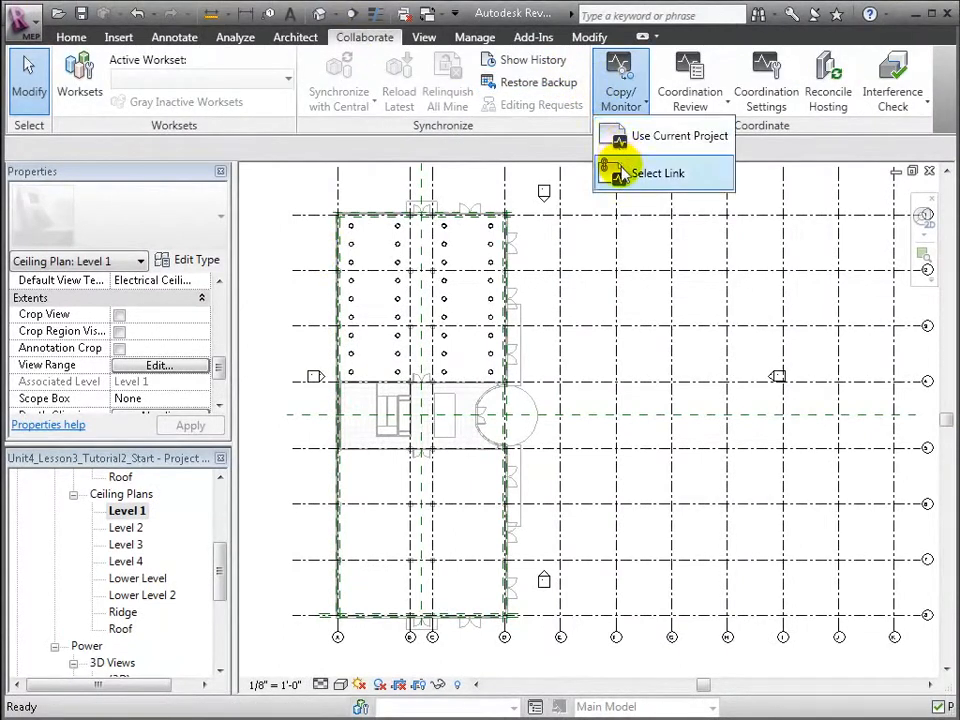
pyautogui.click(625, 175)
pyautogui.click(378, 214)
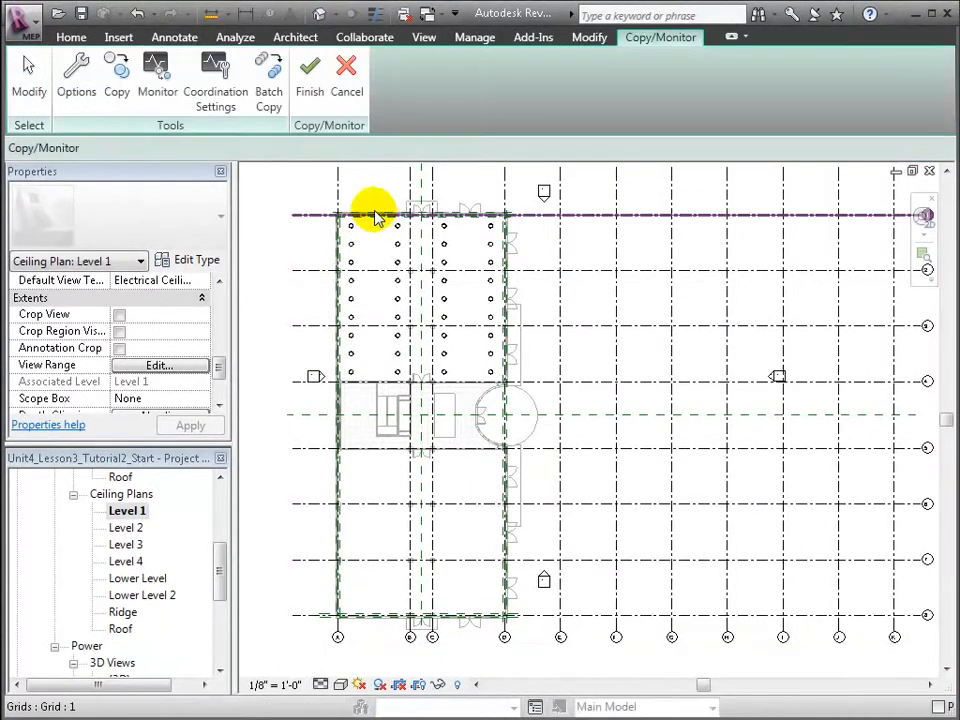
# In the coordination settings, set Lighting Fixtures to Copy individually with mapping behavior Copy original, and save the settings
pyautogui.click(224, 85)
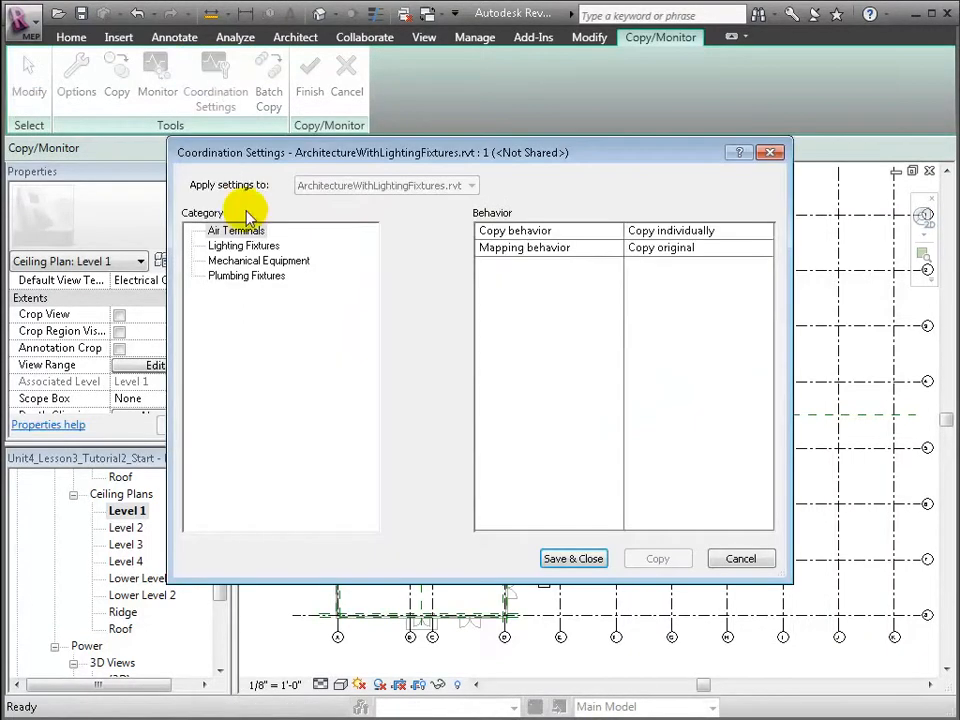
pyautogui.click(221, 247)
pyautogui.click(765, 233)
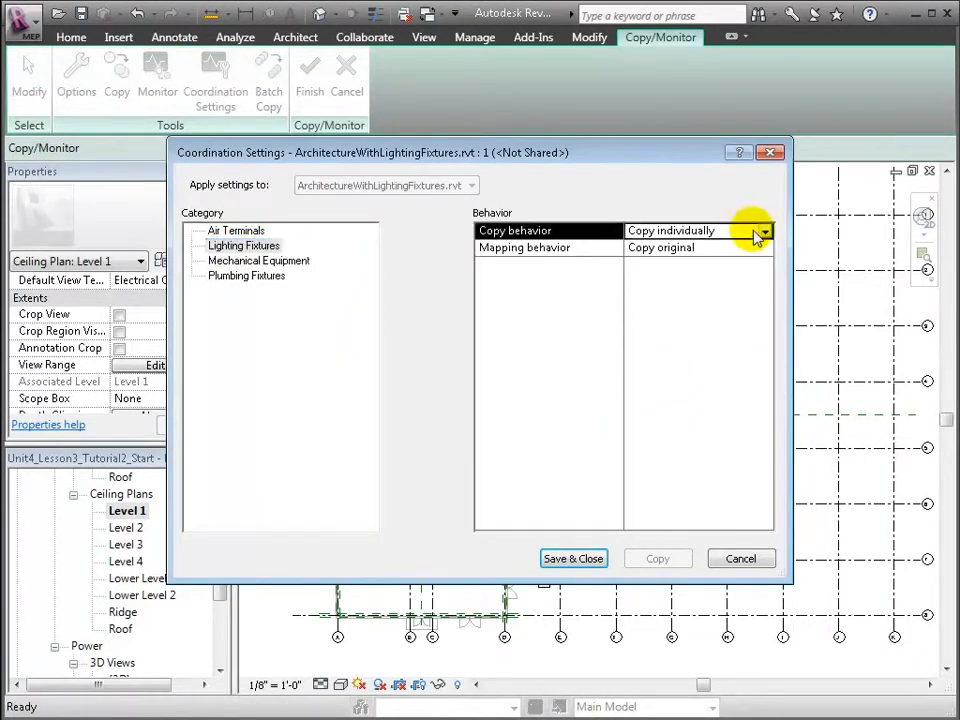
pyautogui.click(768, 231)
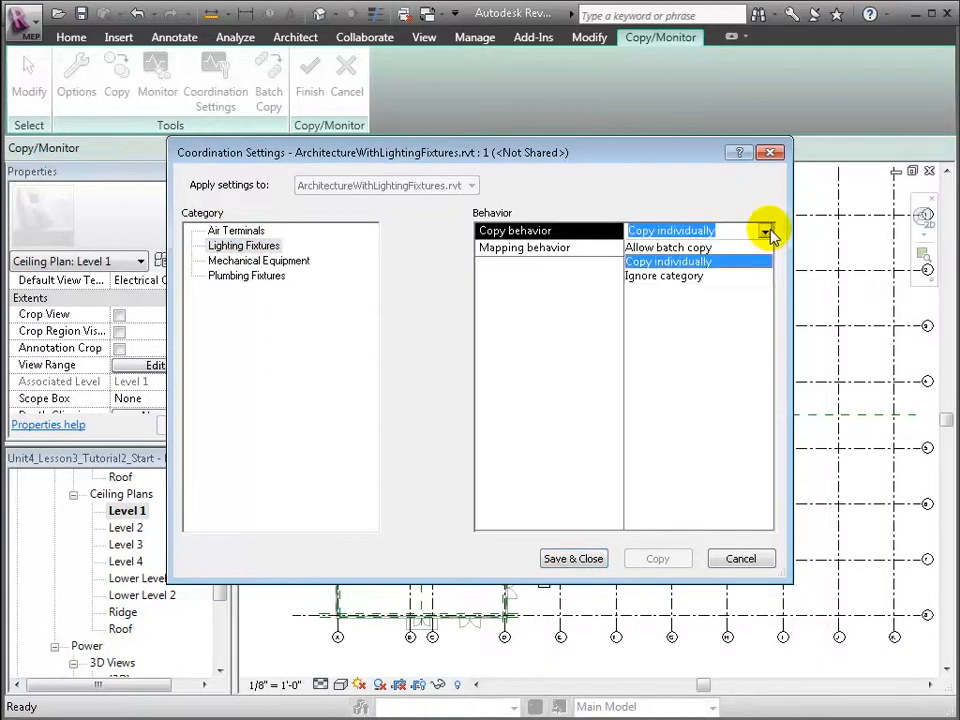
pyautogui.click(725, 250)
pyautogui.click(765, 231)
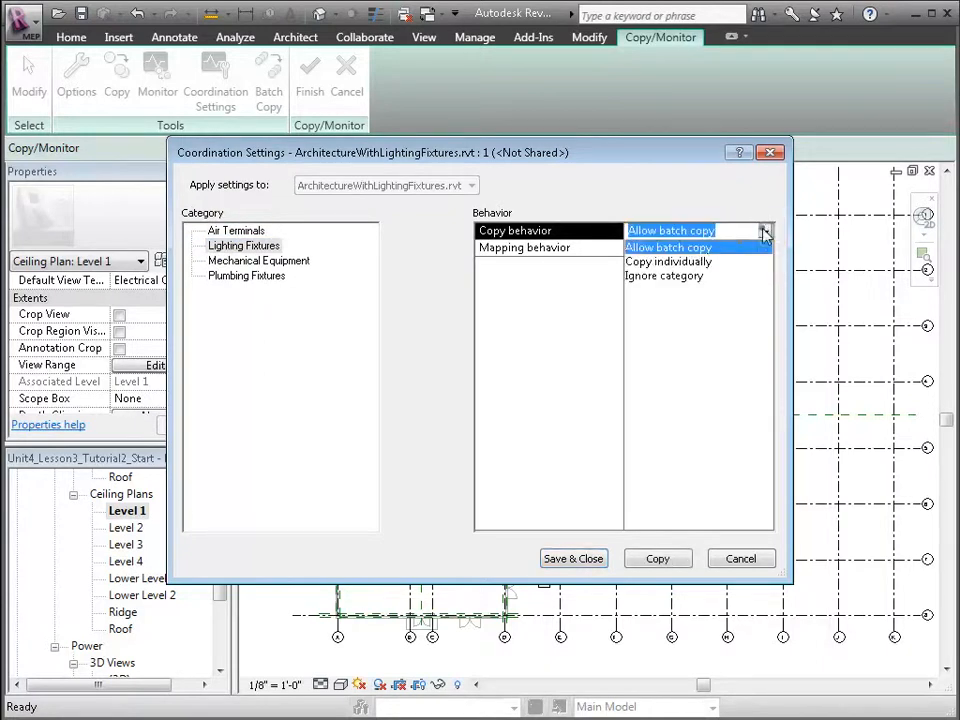
pyautogui.click(688, 262)
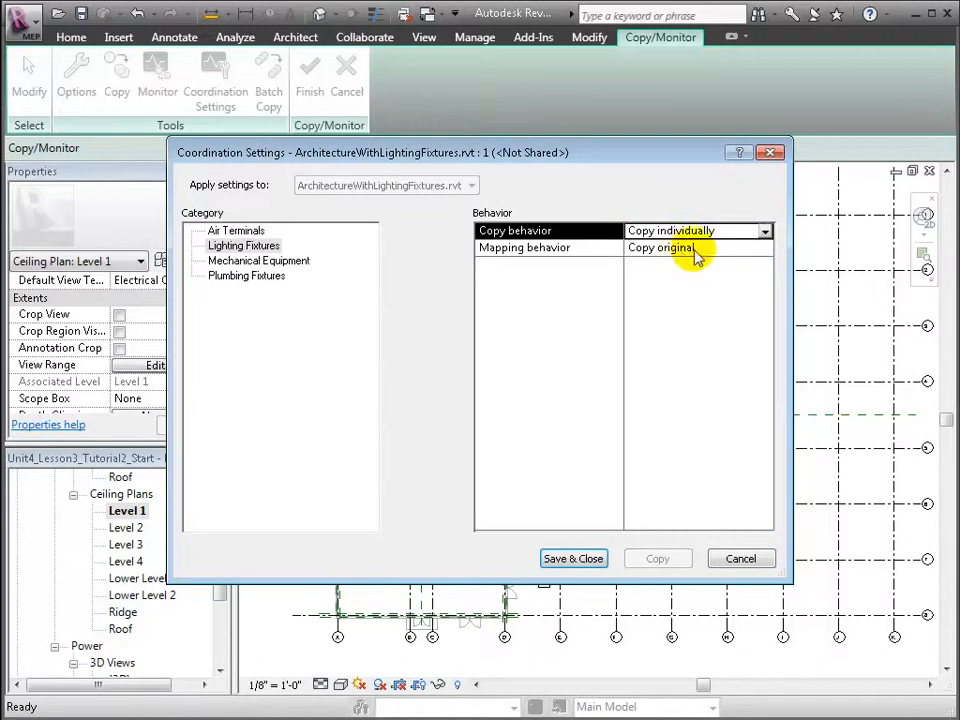
pyautogui.click(689, 250)
pyautogui.click(765, 249)
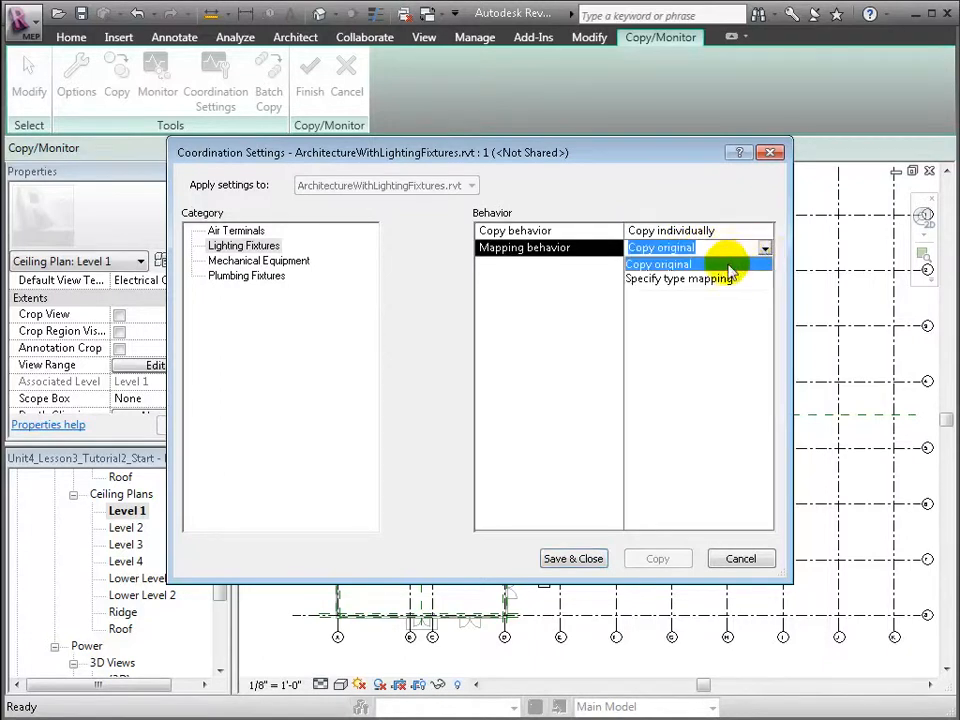
pyautogui.click(727, 265)
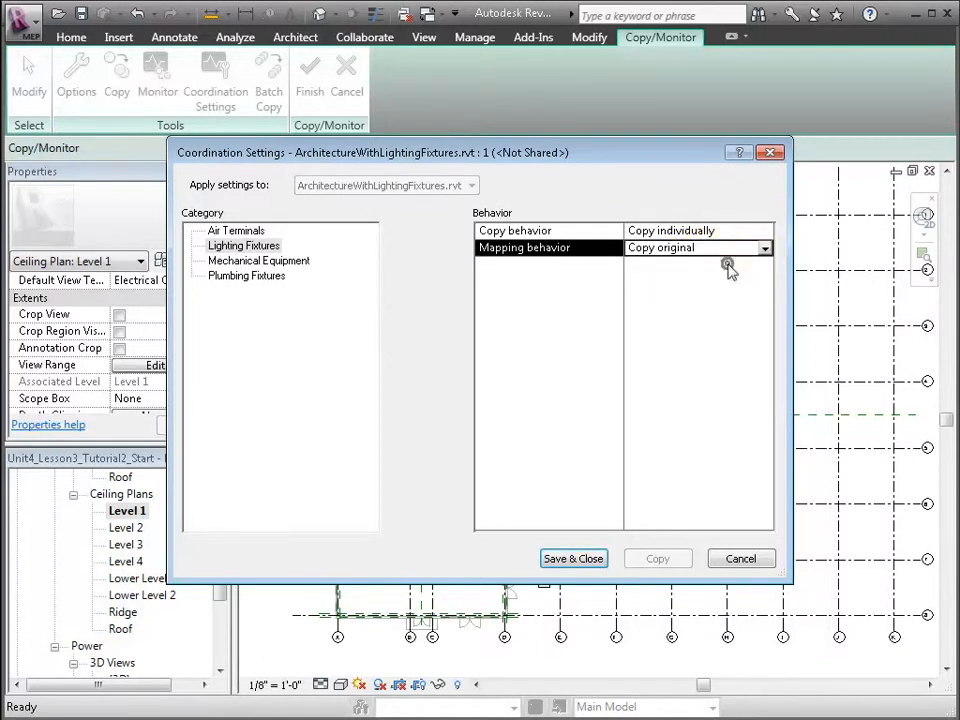
pyautogui.click(583, 559)
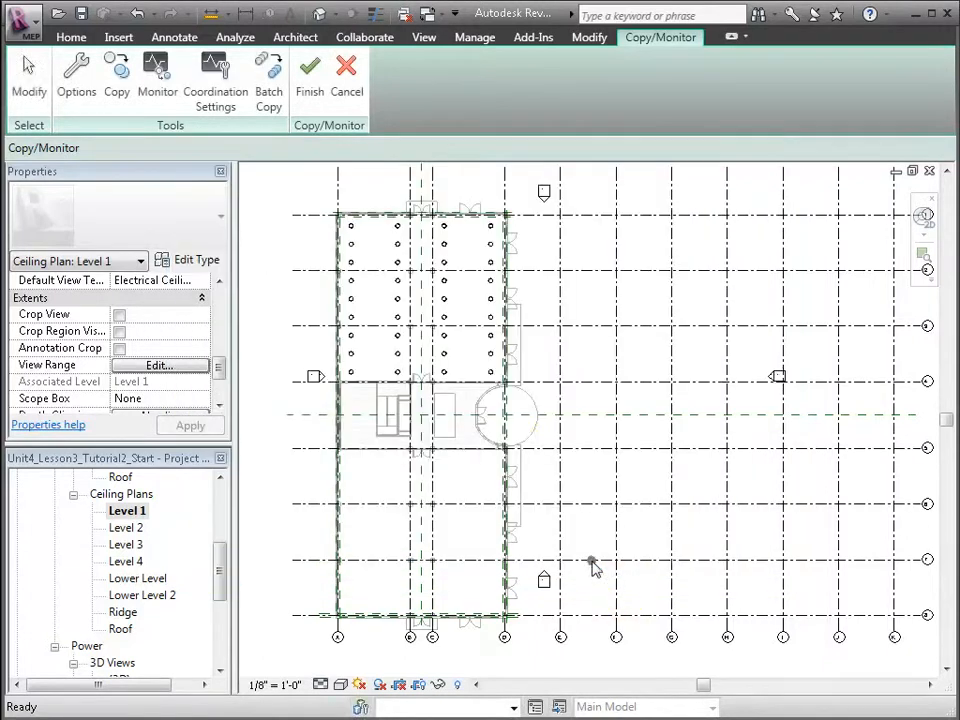
# Copy the second and third lighting fixtures from the top of the column beside grid A, one at a time
pyautogui.click(119, 84)
pyautogui.click(350, 242)
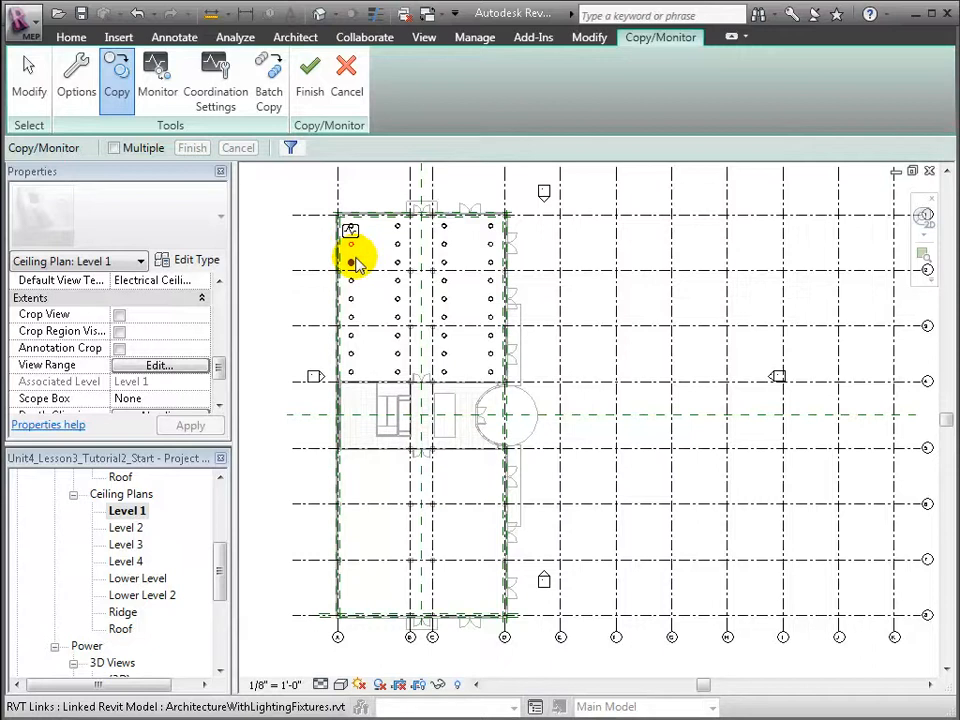
pyautogui.click(352, 264)
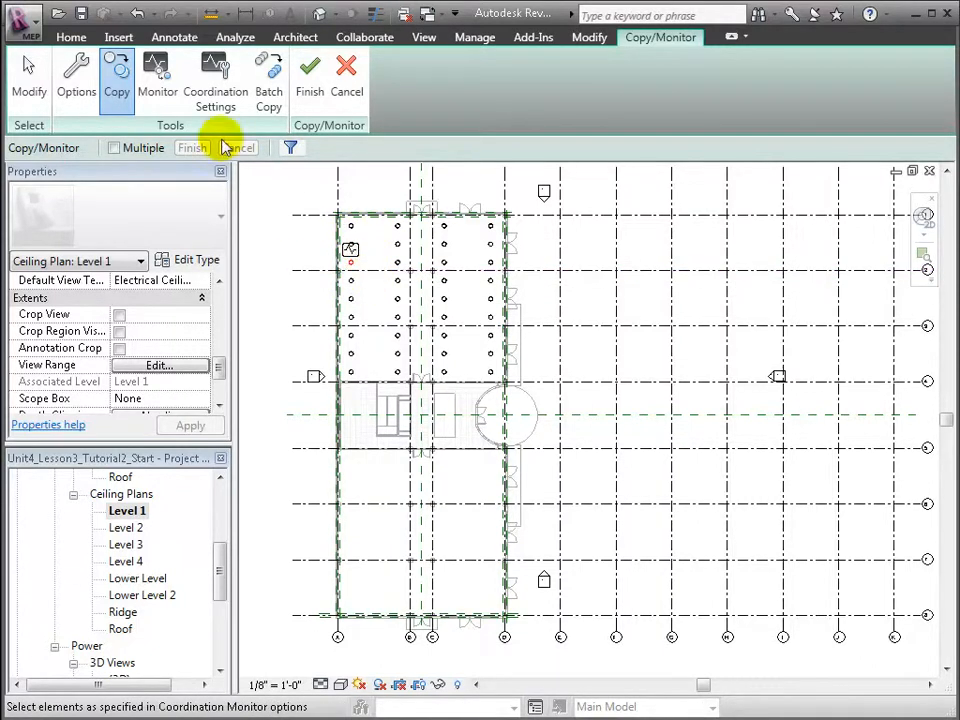
# Copy the second to seventh lighting fixtures in both middle columns as a multiple selection, with Grids filtered out
pyautogui.click(113, 147)
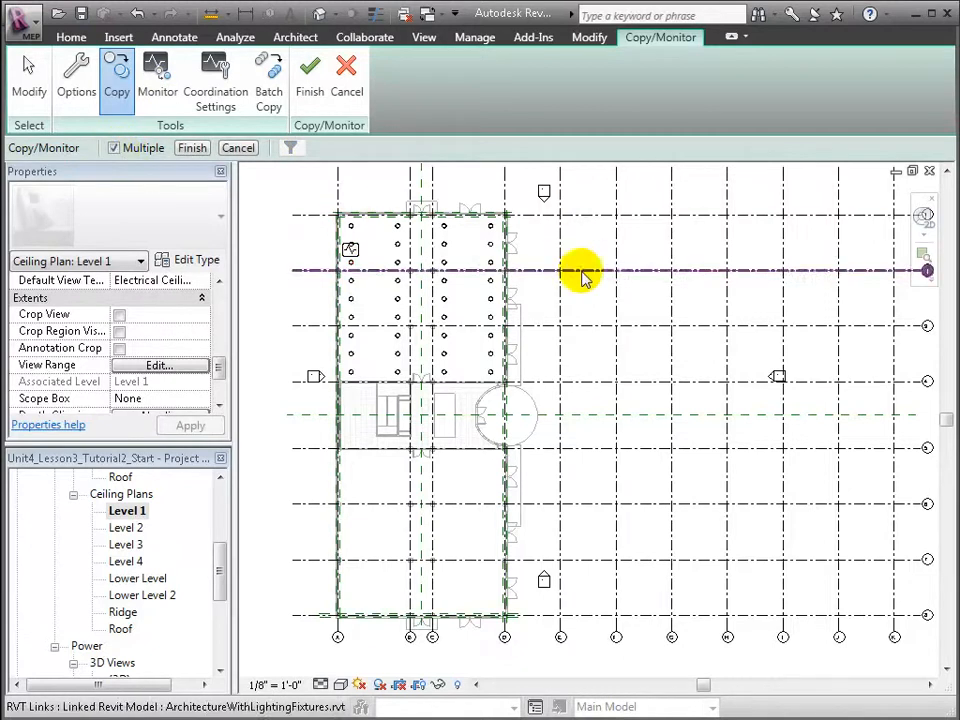
pyautogui.moveTo(456, 342); pyautogui.dragTo(396, 247)
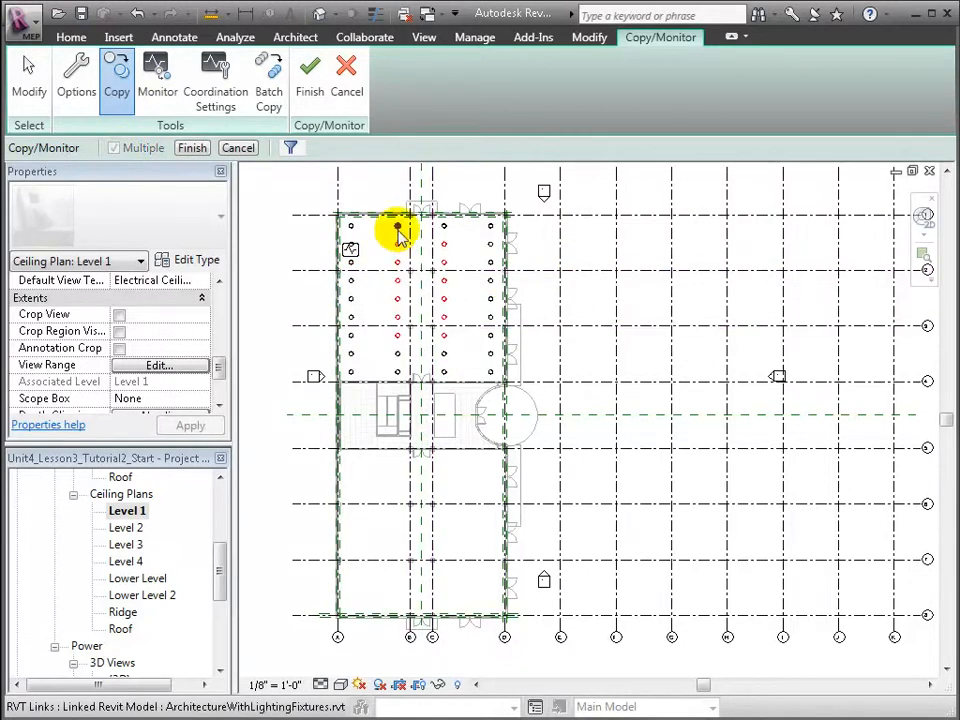
pyautogui.click(290, 148)
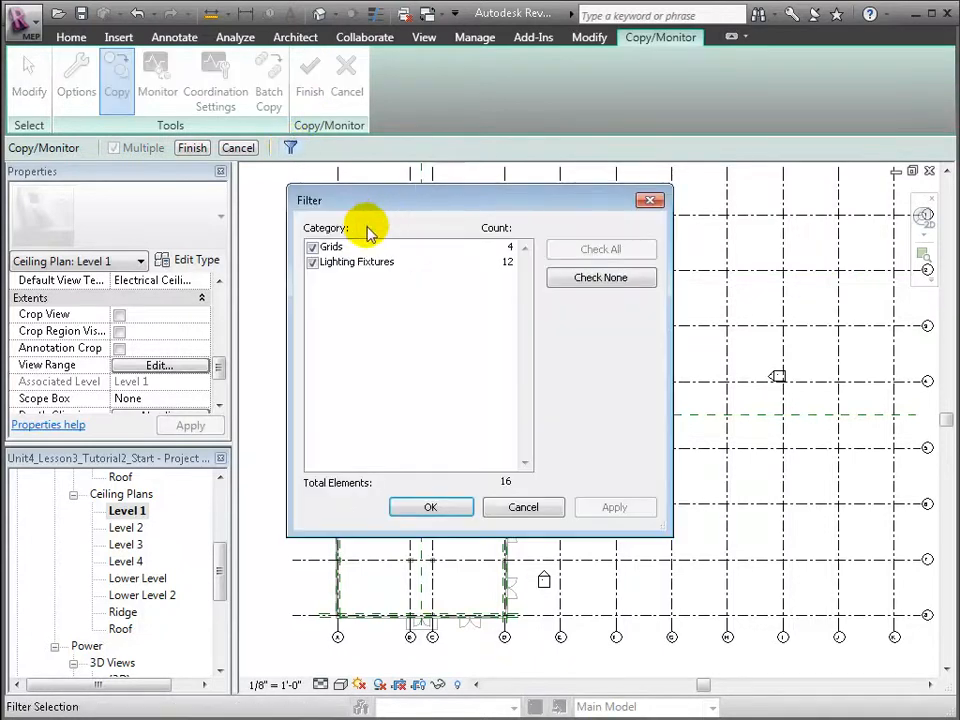
pyautogui.click(312, 247)
pyautogui.click(598, 508)
pyautogui.click(430, 508)
pyautogui.click(192, 148)
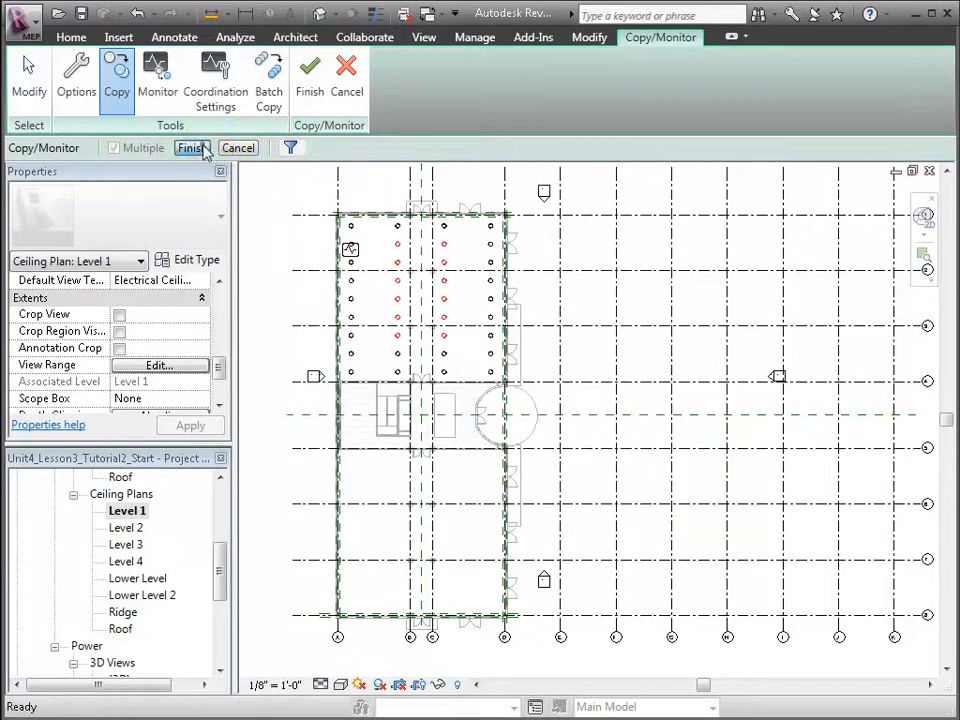
pyautogui.click(310, 80)
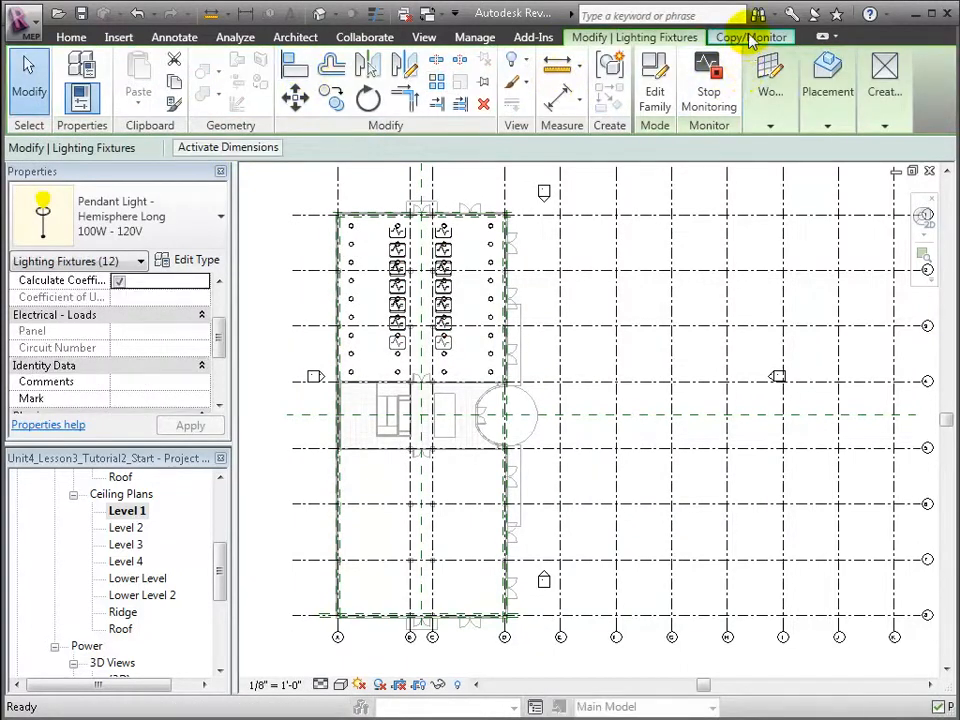
# Finish the Copy/Monitor session for the copied lighting fixtures
pyautogui.click(751, 37)
pyautogui.click(310, 88)
pyautogui.click(343, 204)
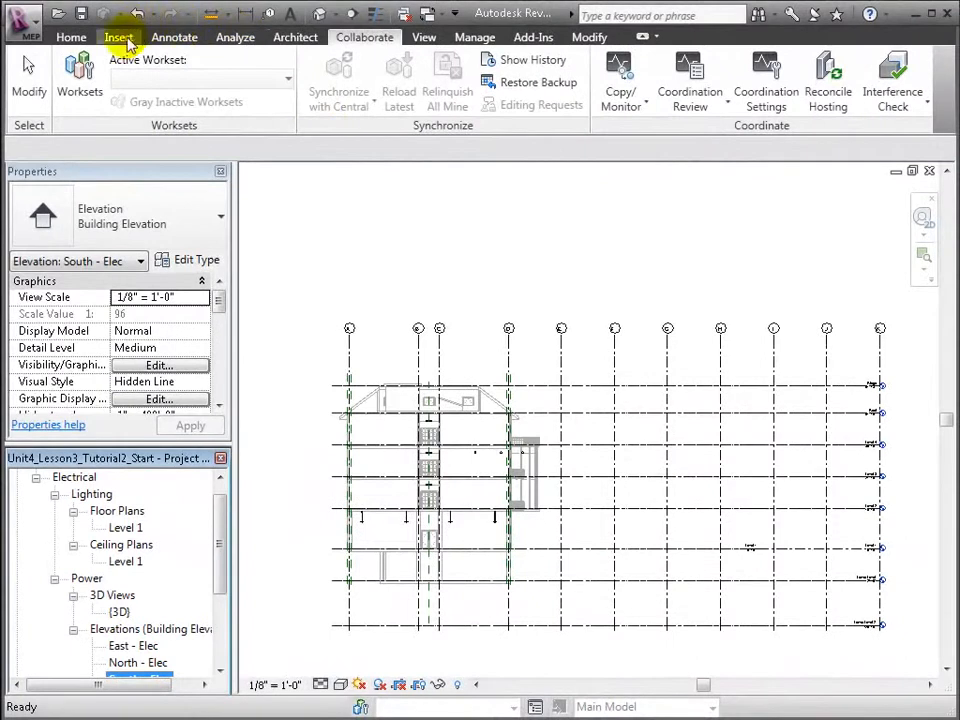
# Create floor plan views at 1/8" = 1'-0" for Levels 2, 3 and 4, Lower Level, Lower Level 2, Ridge and Roof
pyautogui.click(425, 40)
pyautogui.click(315, 100)
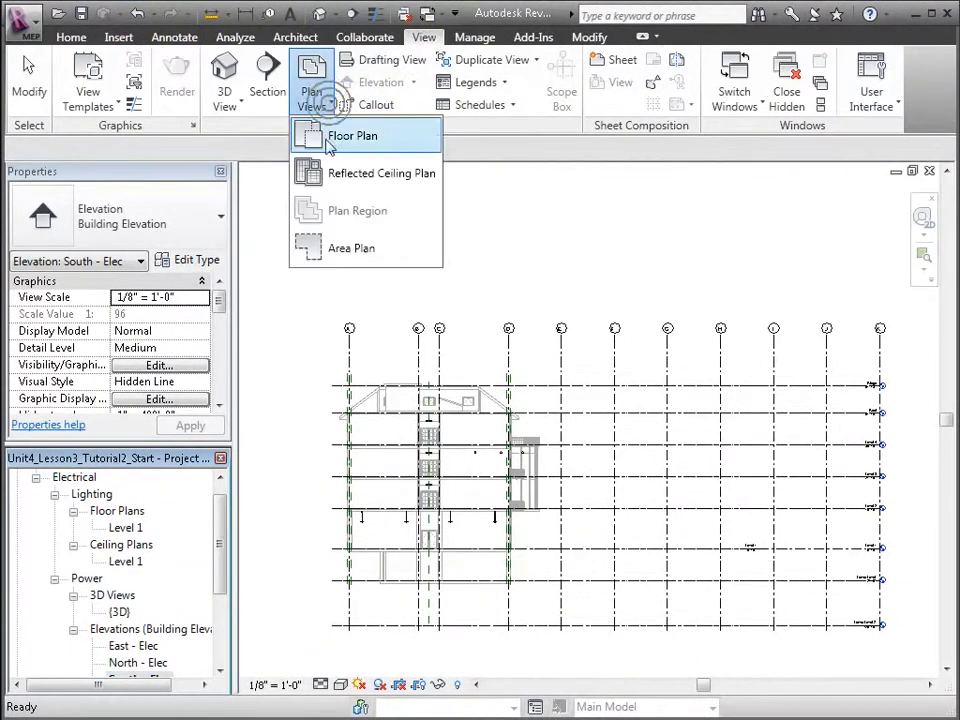
pyautogui.click(340, 137)
pyautogui.keyDown('shift'); pyautogui.click(388, 346); pyautogui.keyUp('shift')
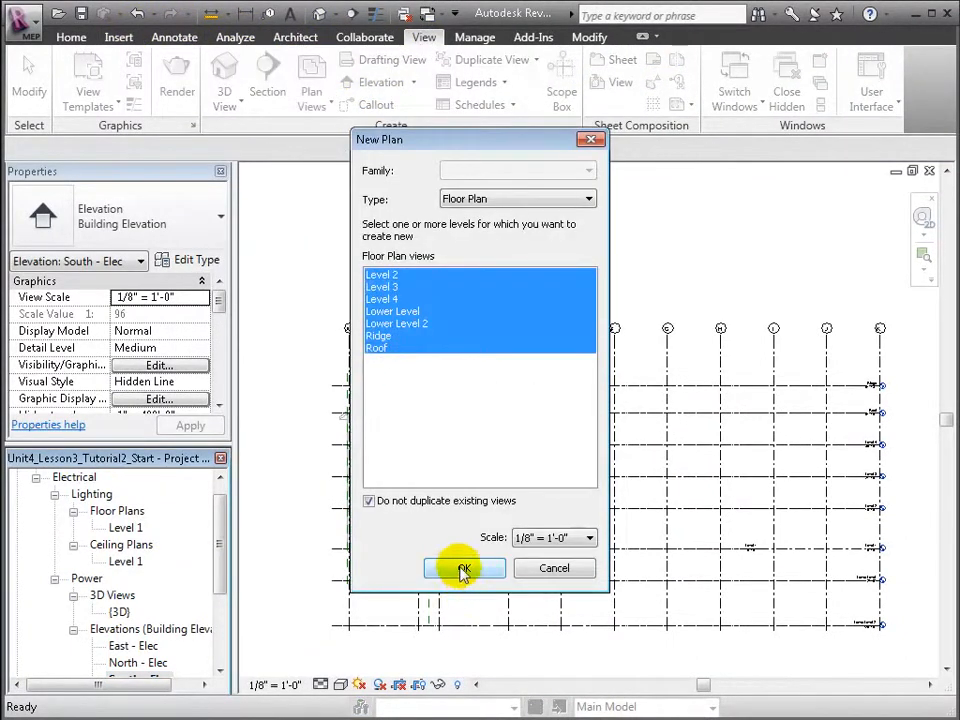
pyautogui.click(463, 568)
# Set the Discipline of all seven new floor plans, Level 2 through Roof, to Electrical
pyautogui.scroll(-3, 90, 540)
pyautogui.click(36, 562)
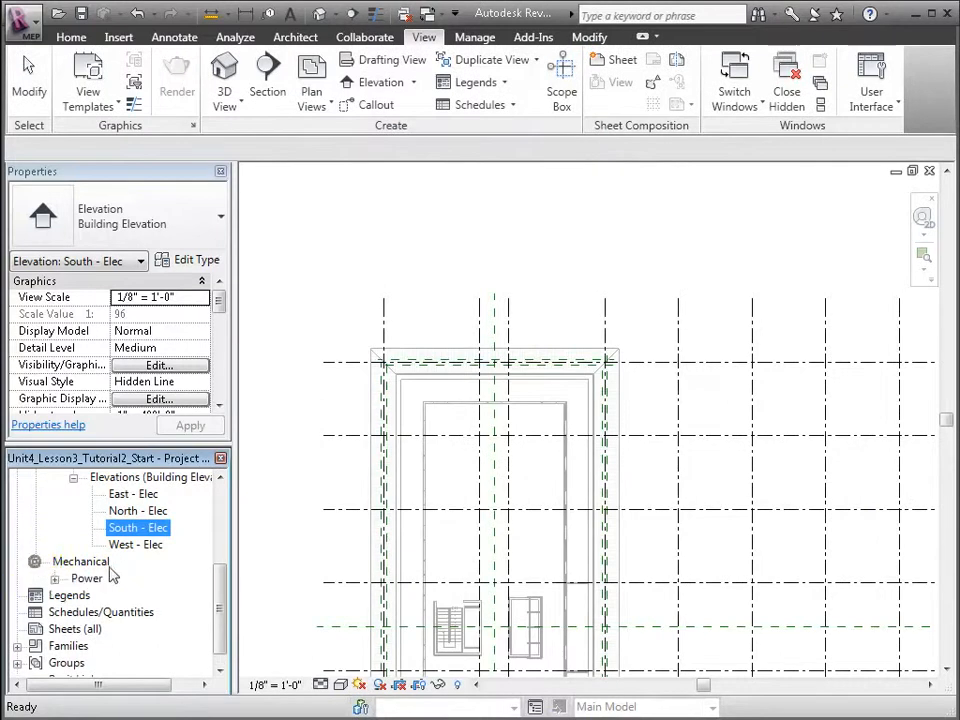
pyautogui.click(55, 578)
pyautogui.click(110, 595)
pyautogui.click(73, 594)
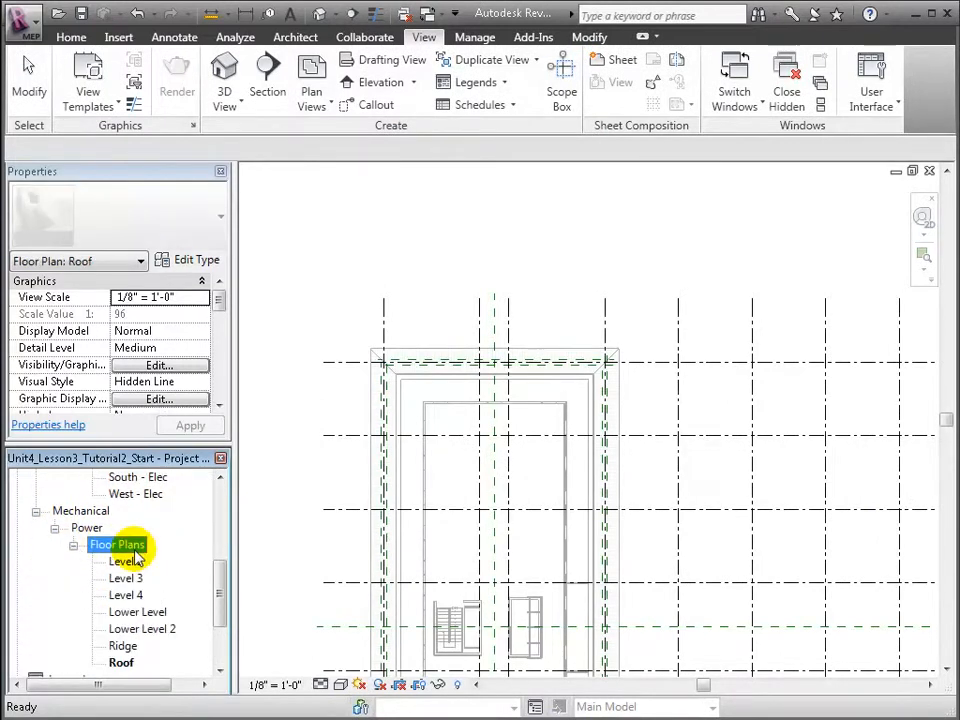
pyautogui.click(126, 561)
pyautogui.keyDown('shift'); pyautogui.click(123, 664); pyautogui.keyUp('shift')
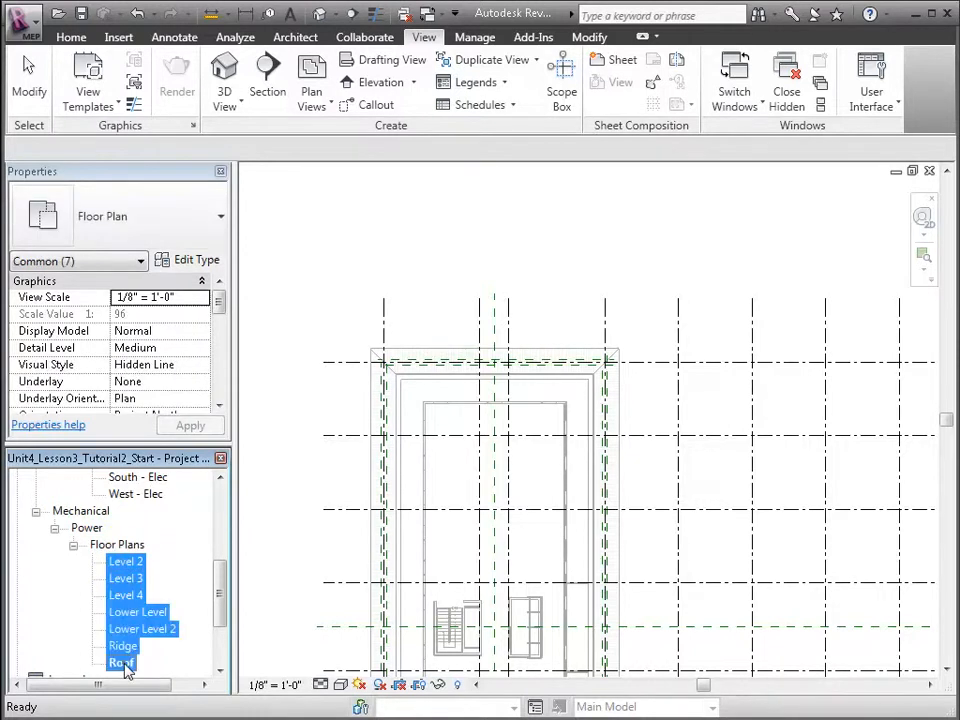
pyautogui.click(217, 375)
pyautogui.click(204, 314)
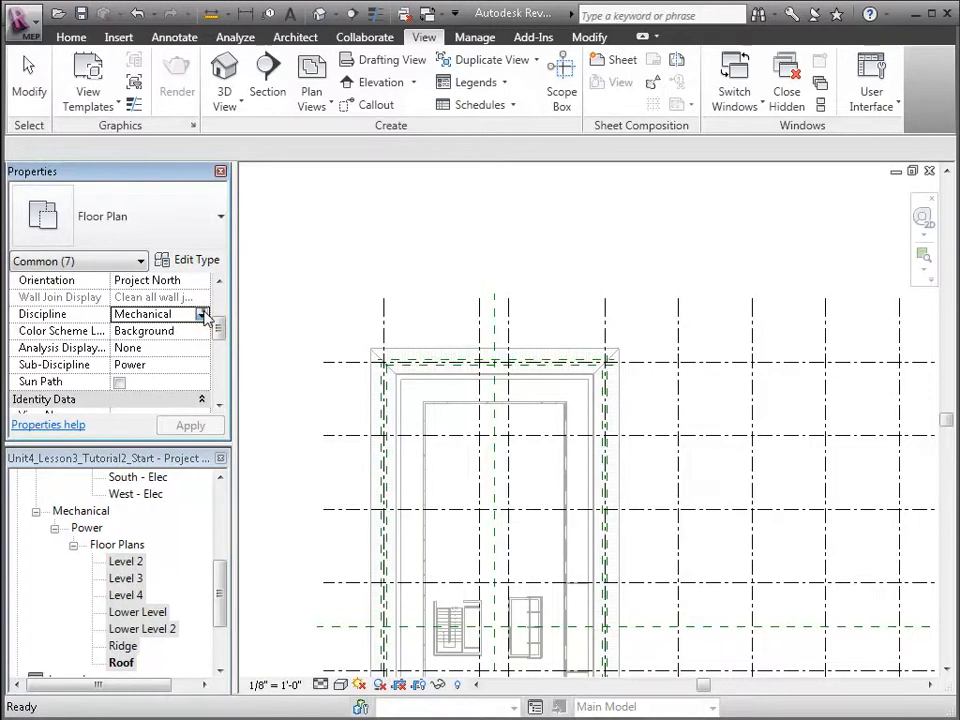
pyautogui.click(204, 314)
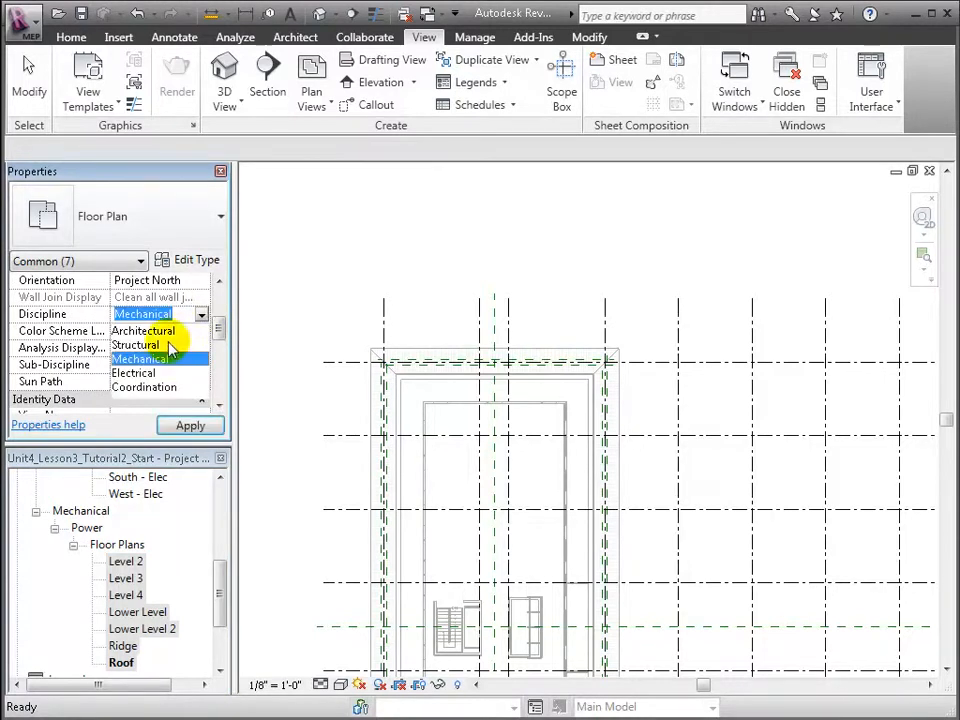
pyautogui.click(176, 373)
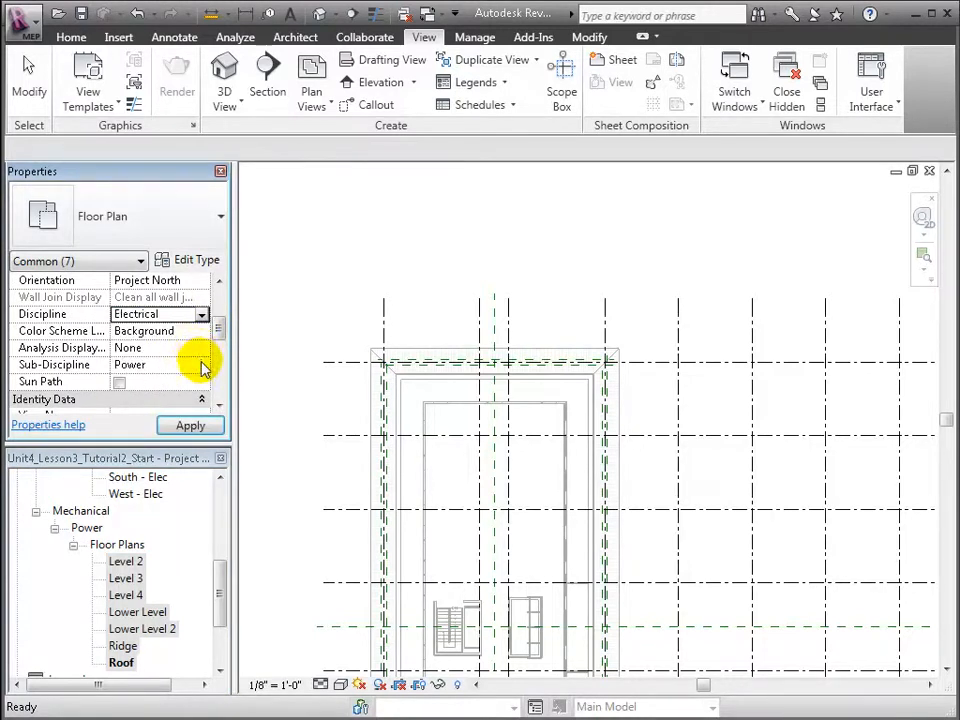
# Set the Sub-Discipline of the seven selected floor plans to Lighting and apply the changes
pyautogui.click(203, 365)
pyautogui.click(170, 392)
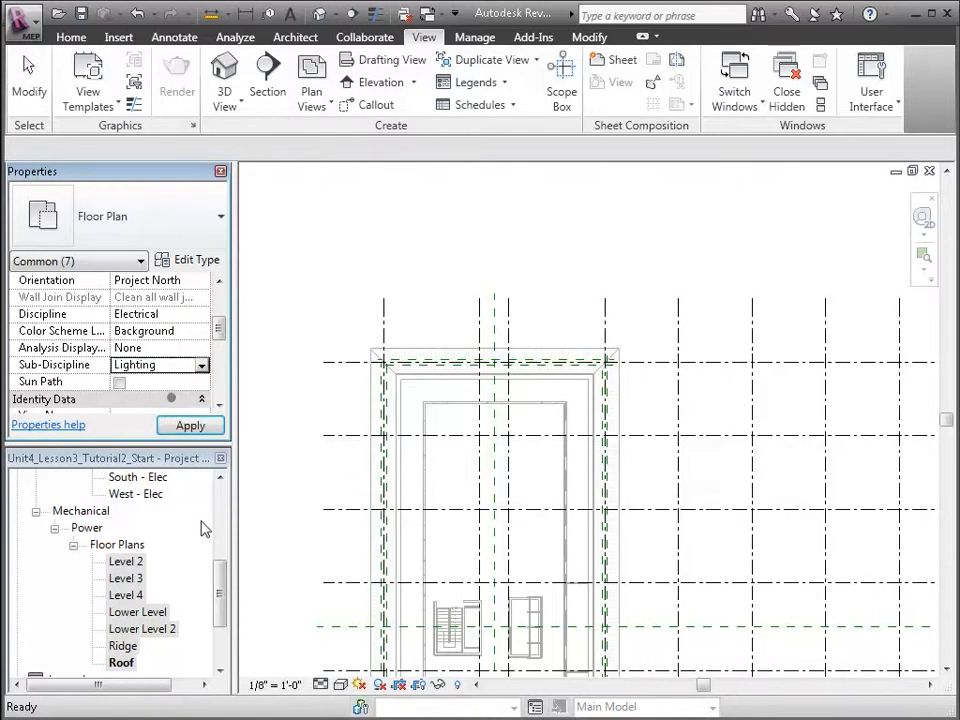
pyautogui.click(190, 425)
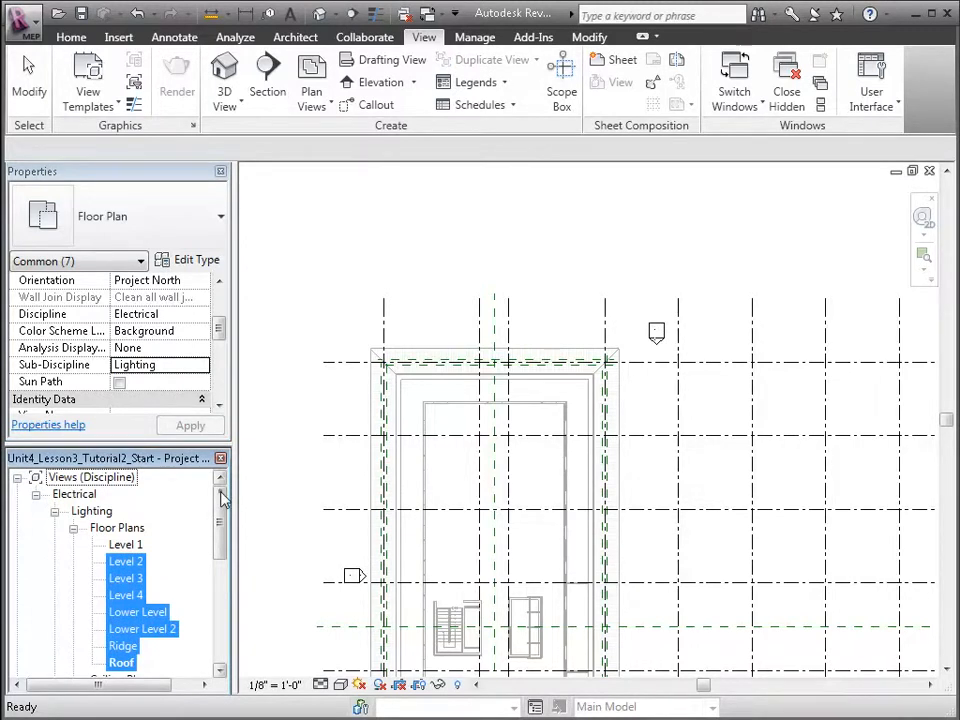
# Create reflected ceiling plan views for all listed levels, from Level 2 through Roof
pyautogui.click(302, 96)
pyautogui.click(315, 175)
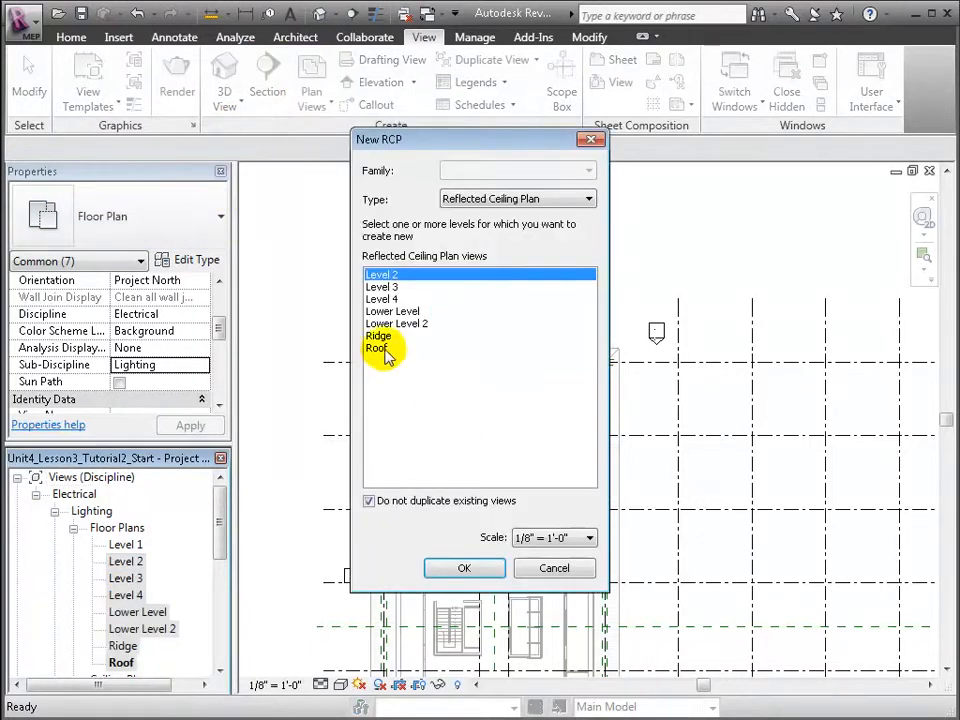
pyautogui.keyDown('shift'); pyautogui.click(383, 348); pyautogui.keyUp('shift')
pyautogui.click(482, 568)
# Assign all seven new ceiling plans to the Electrical discipline and the Lighting sub-discipline, and apply the changes
pyautogui.click(125, 561)
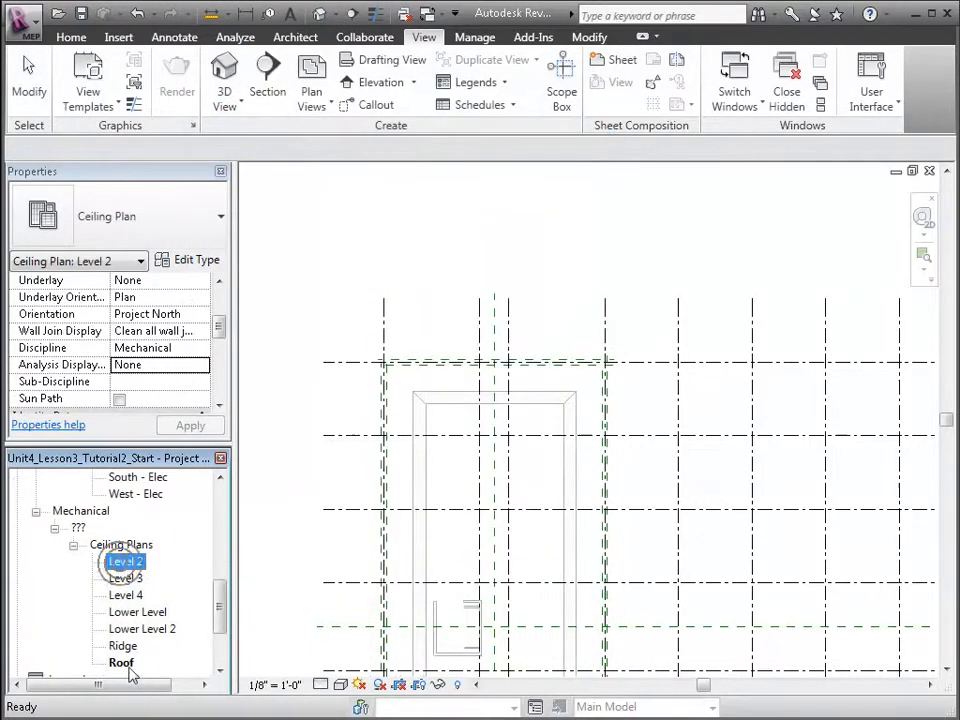
pyautogui.keyDown('shift'); pyautogui.click(122, 662); pyautogui.keyUp('shift')
pyautogui.click(200, 314)
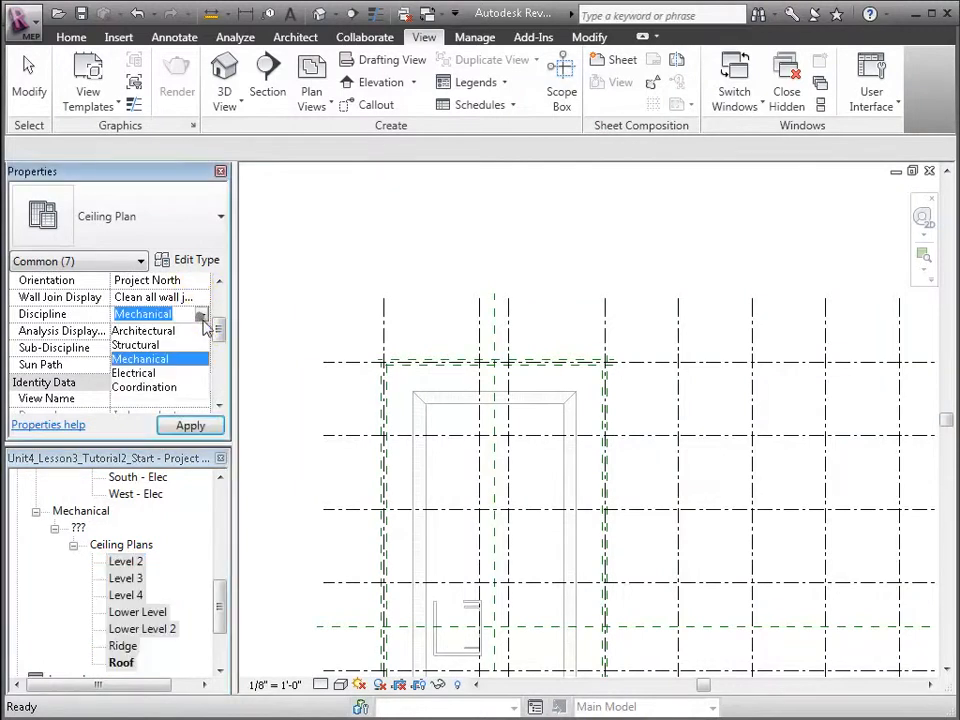
pyautogui.click(186, 373)
pyautogui.click(189, 348)
pyautogui.click(201, 348)
pyautogui.click(165, 379)
pyautogui.click(190, 425)
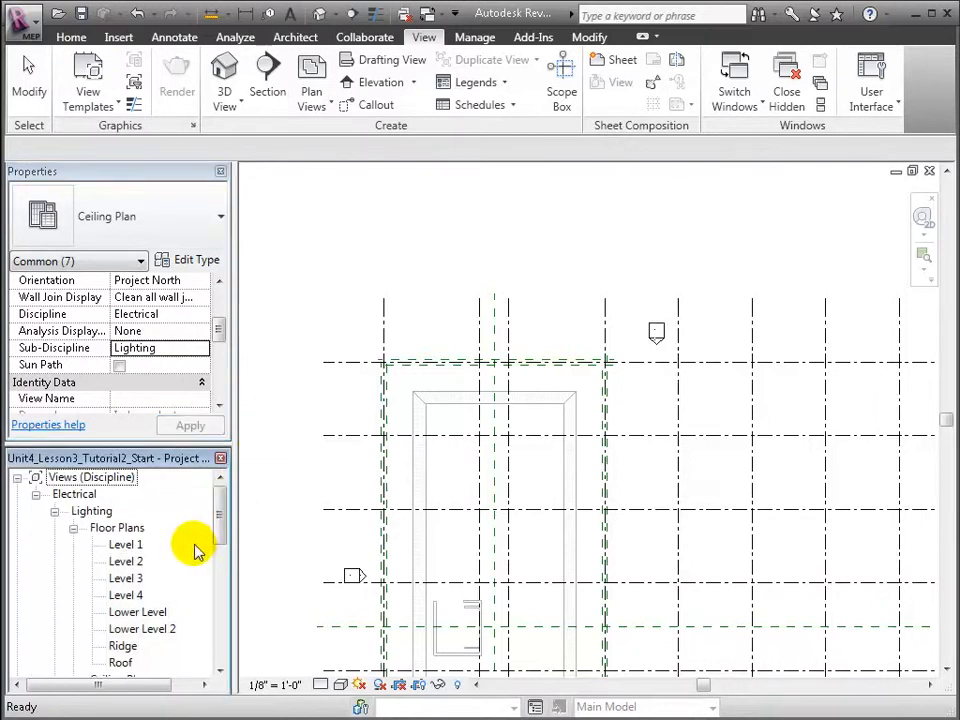
# In the Level 1 ceiling plan's view range, set Top to Level Above (Level 2) with an offset of 0' 0"
pyautogui.moveTo(219, 512); pyautogui.dragTo(221, 568)
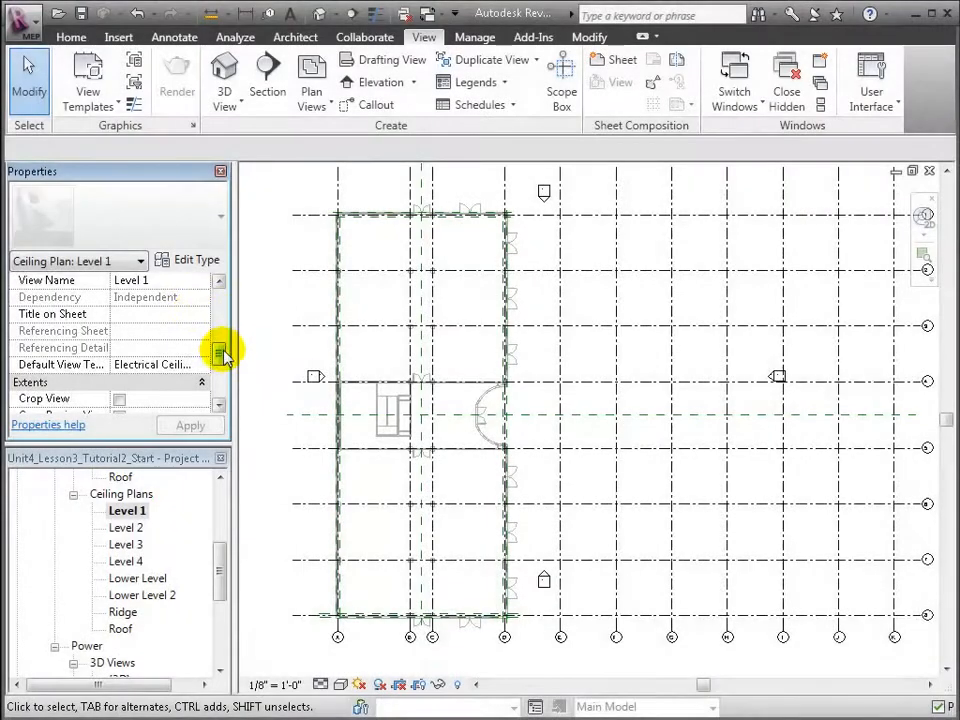
pyautogui.moveTo(221, 352); pyautogui.dragTo(224, 372)
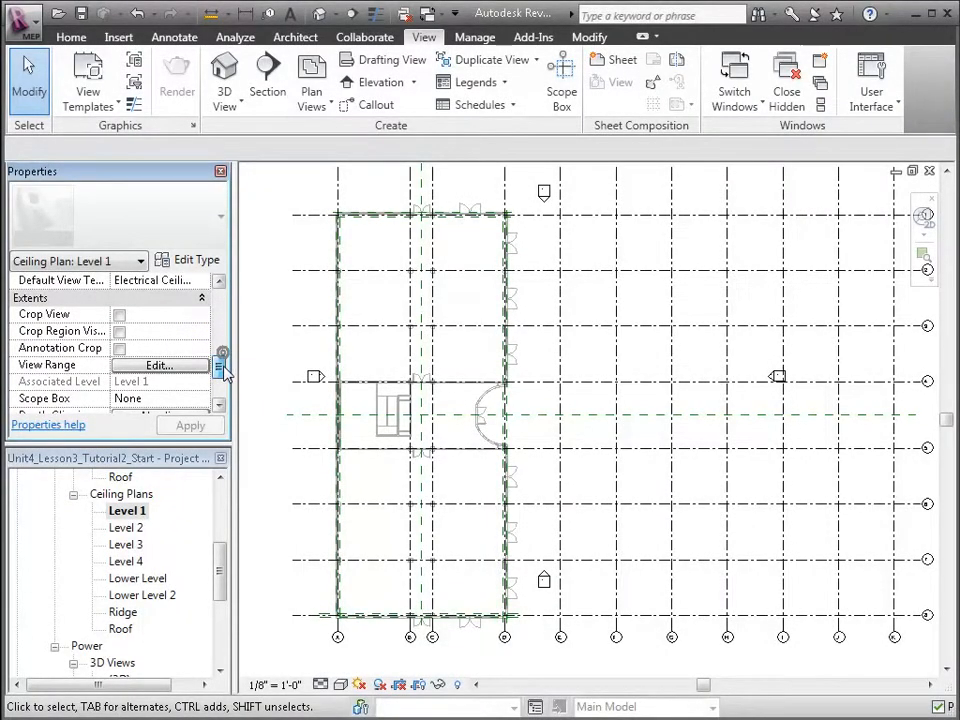
pyautogui.click(160, 367)
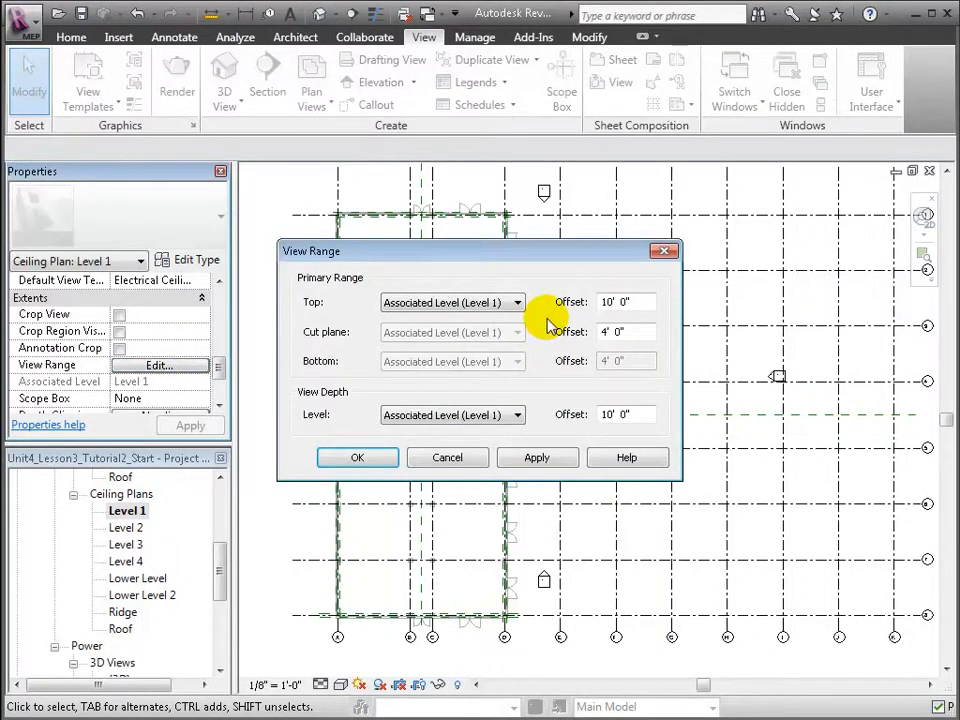
pyautogui.doubleClick(636, 301)
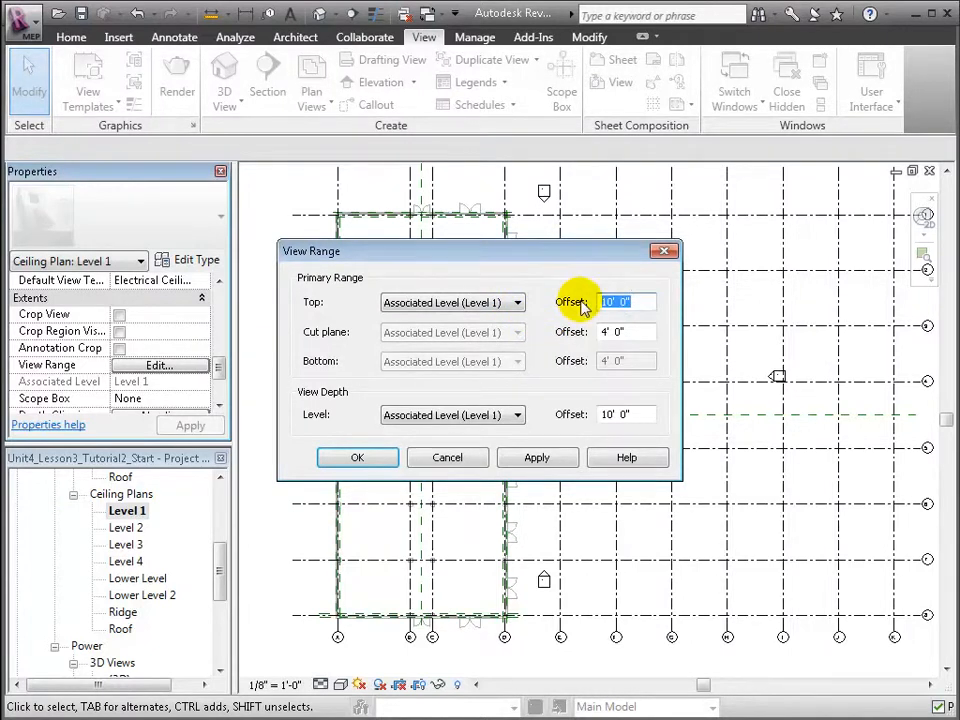
pyautogui.click(517, 302)
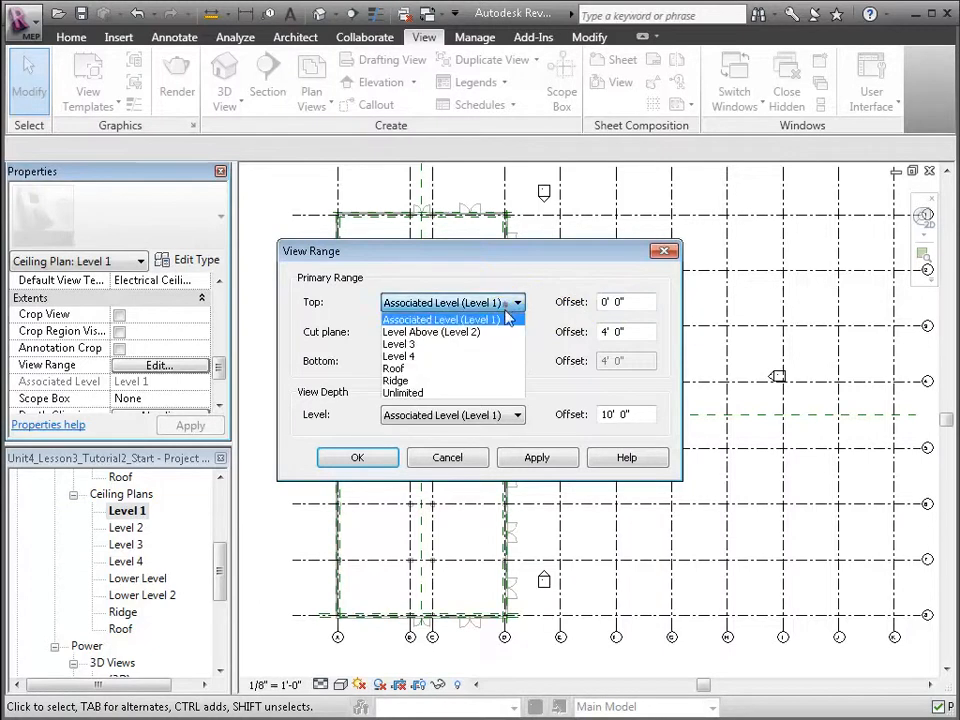
pyautogui.click(505, 332)
# Set the view depth to Level Above (Level 2) with a 0' 0" offset, and accept the view range
pyautogui.click(490, 420)
pyautogui.click(495, 441)
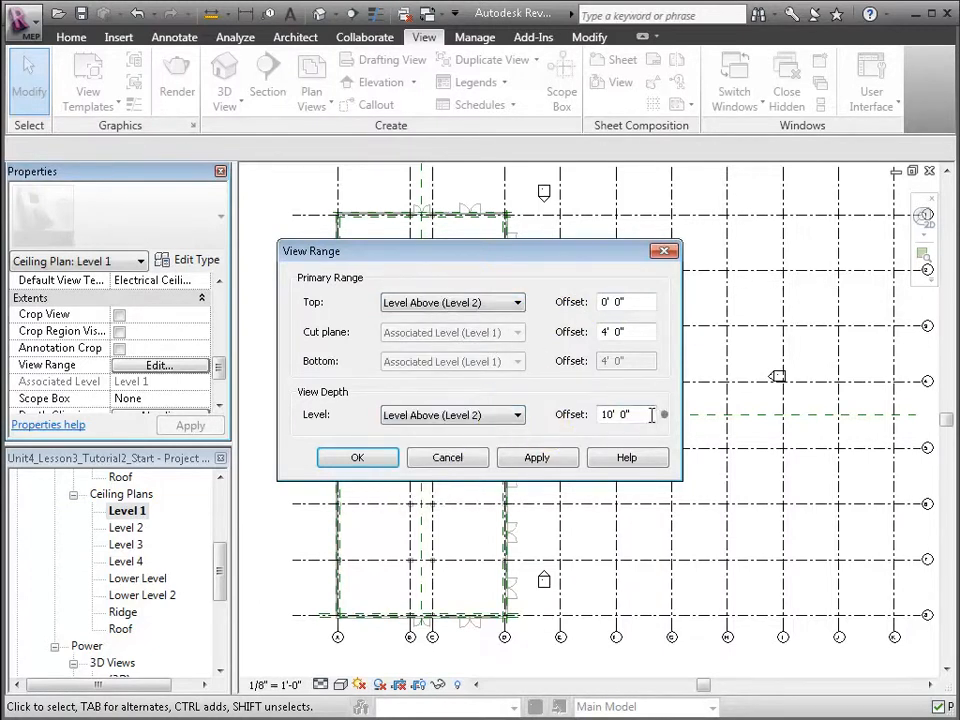
pyautogui.write('0')
pyautogui.click(519, 462)
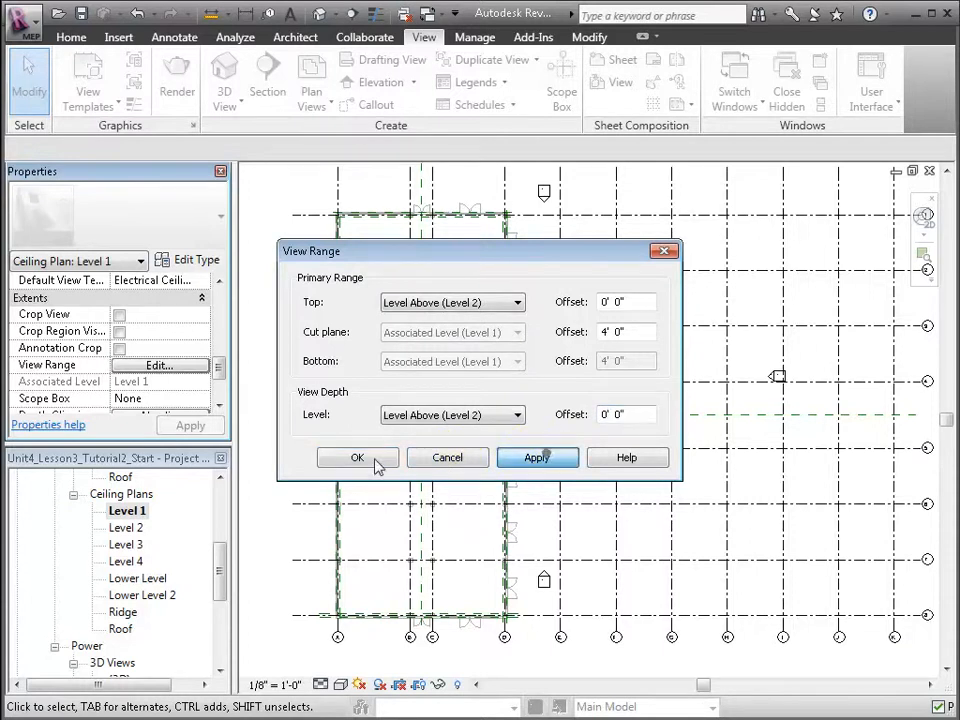
pyautogui.click(375, 461)
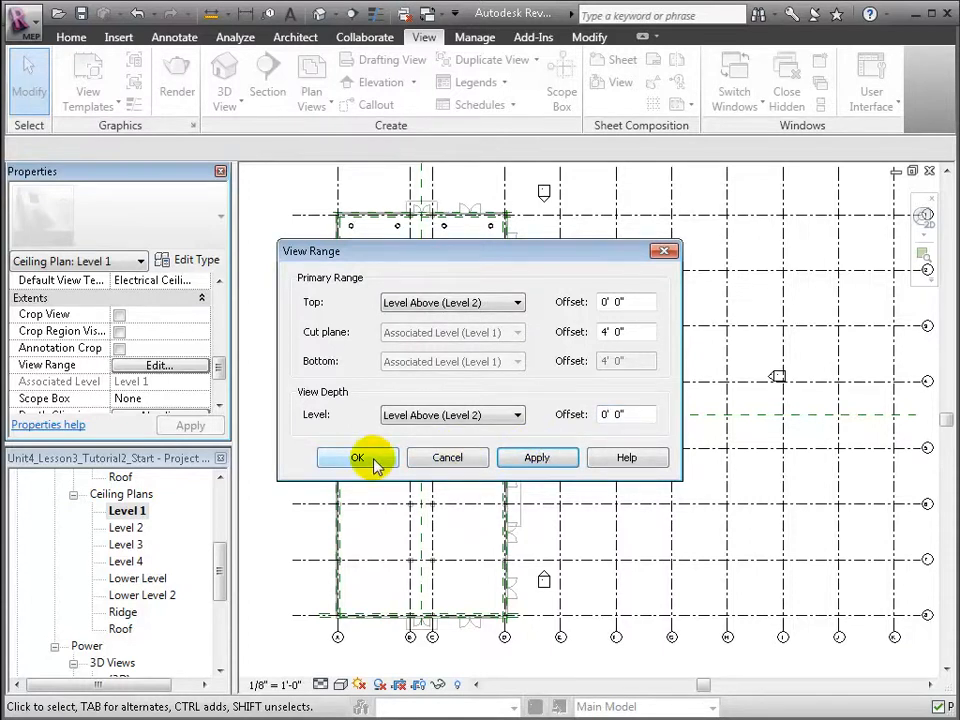
pyautogui.click(358, 458)
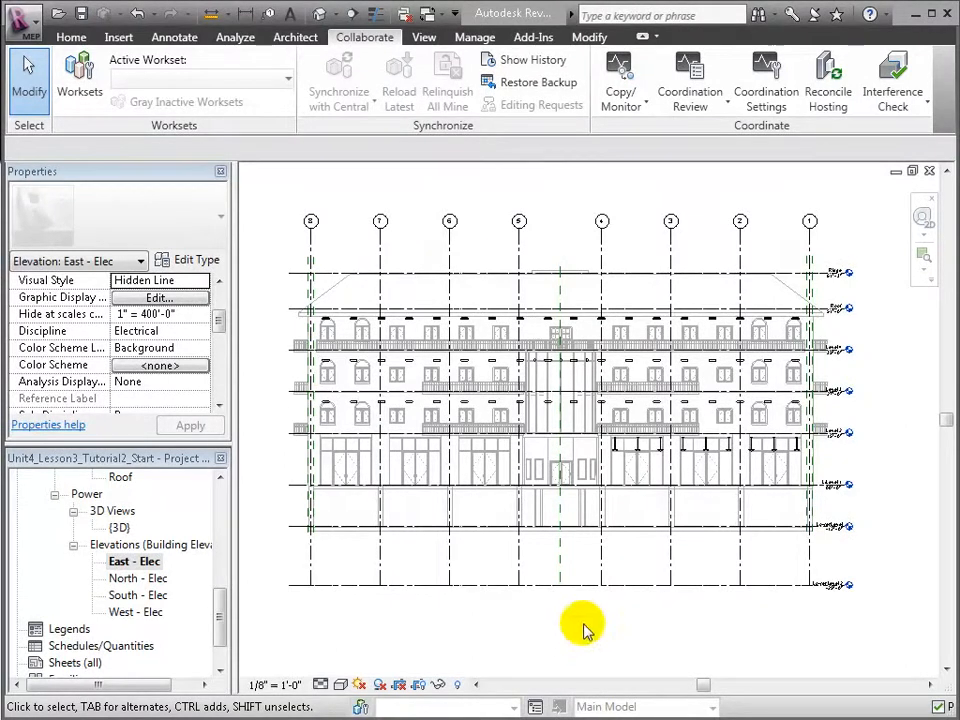
# In the East - Elec elevation's visibility overrides, switch the ArchitectureWithLightingFixtures.rvt link's display settings and its model categories to Custom
pyautogui.press('v')
pyautogui.press('v')
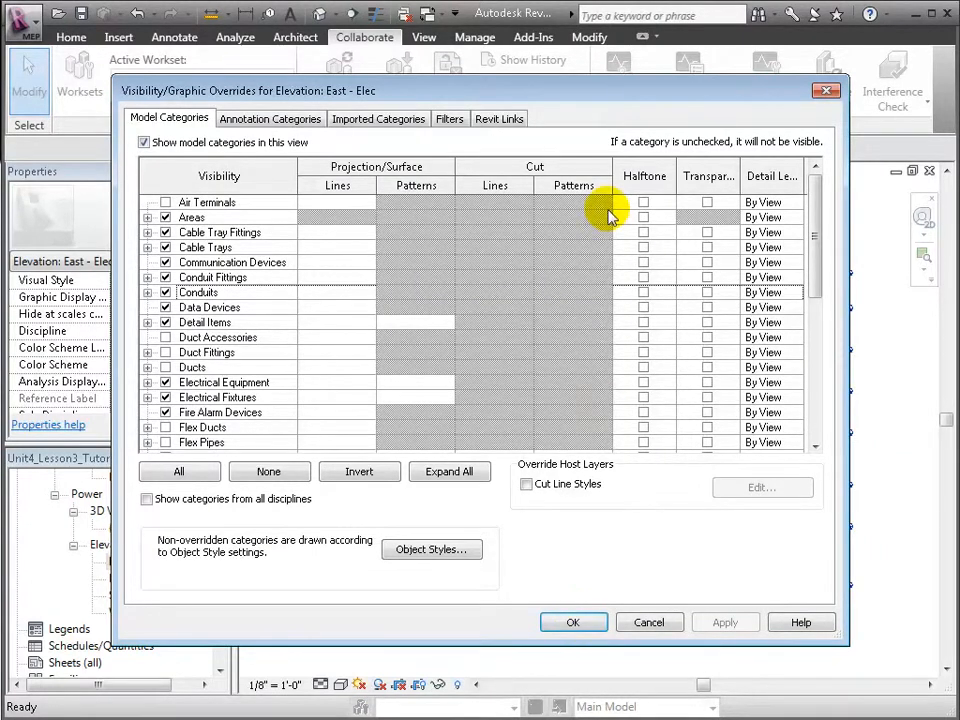
pyautogui.click(513, 122)
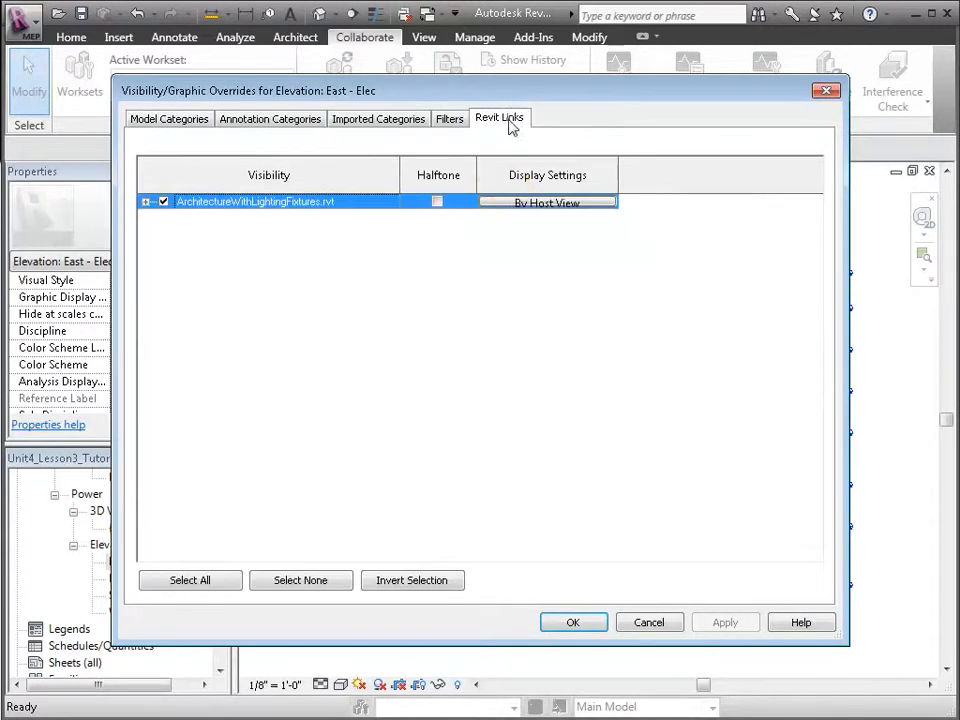
pyautogui.click(533, 205)
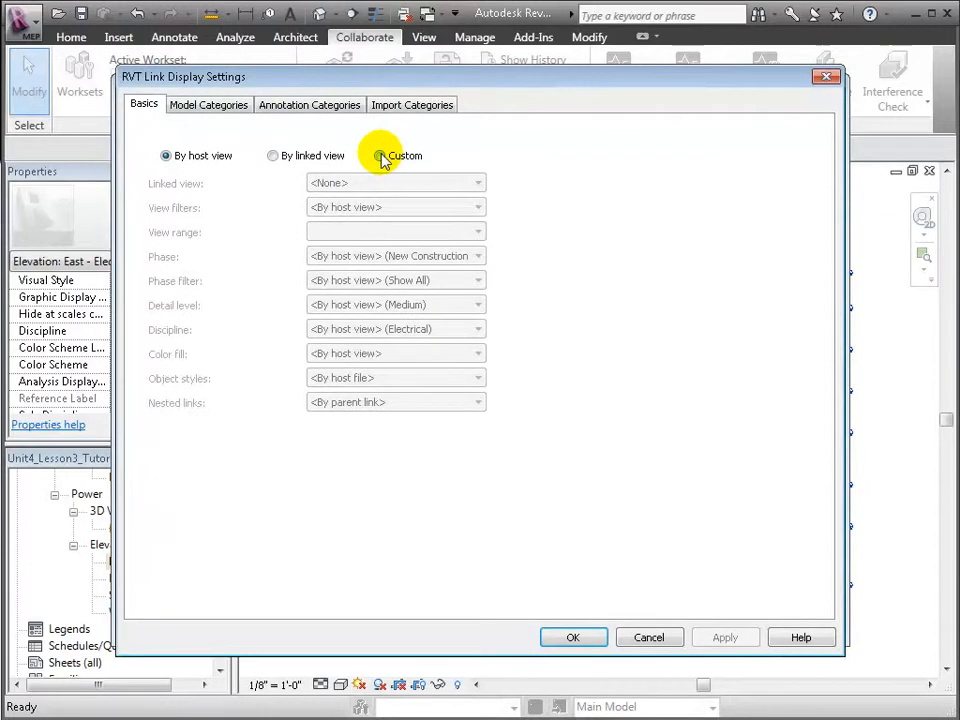
pyautogui.click(380, 156)
pyautogui.click(240, 103)
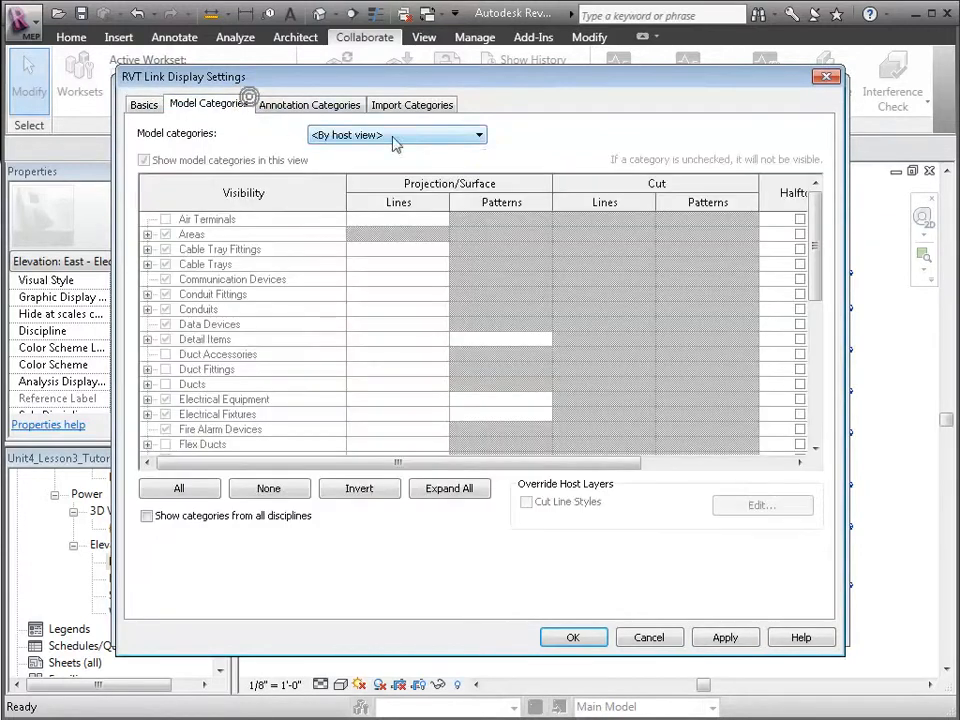
pyautogui.click(475, 136)
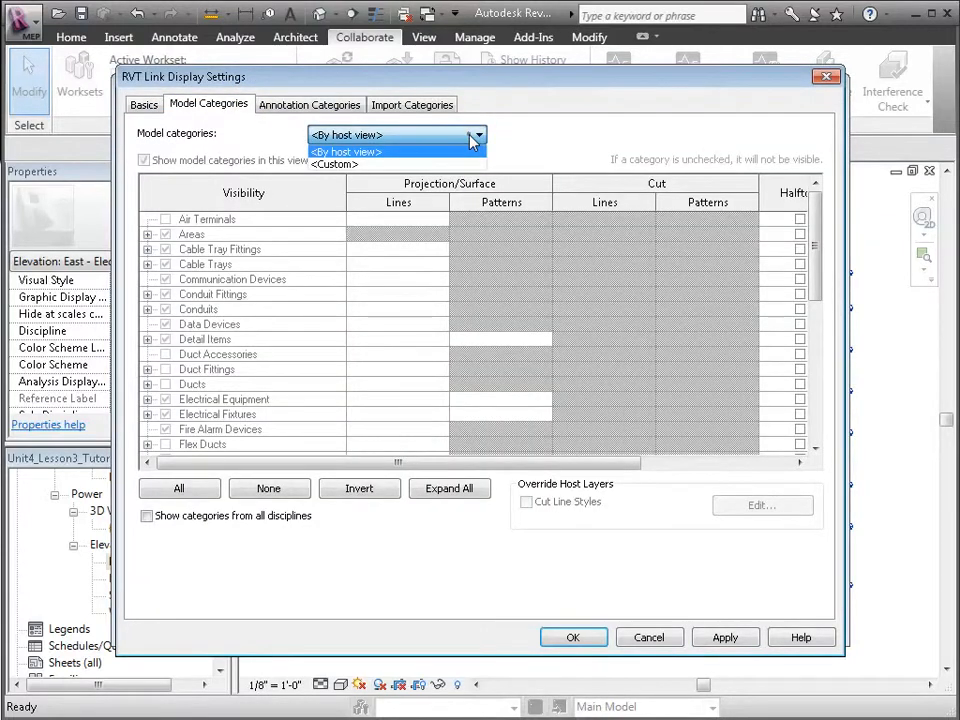
pyautogui.click(450, 164)
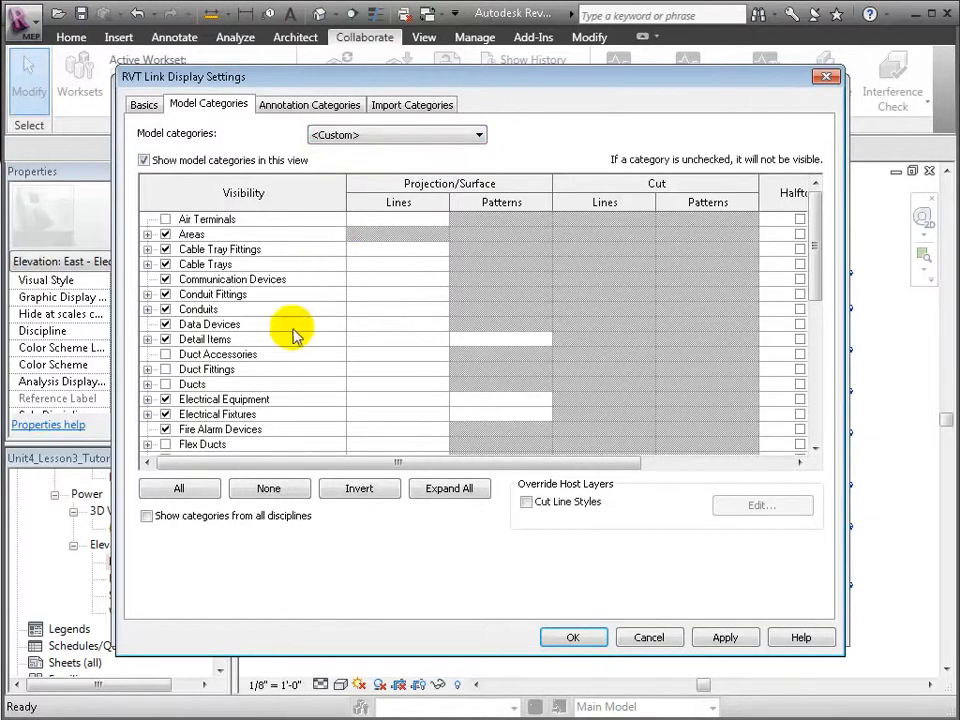
# List the link's model categories from all disciplines and turn the visibility of every category off
pyautogui.moveTo(821, 251); pyautogui.dragTo(815, 440)
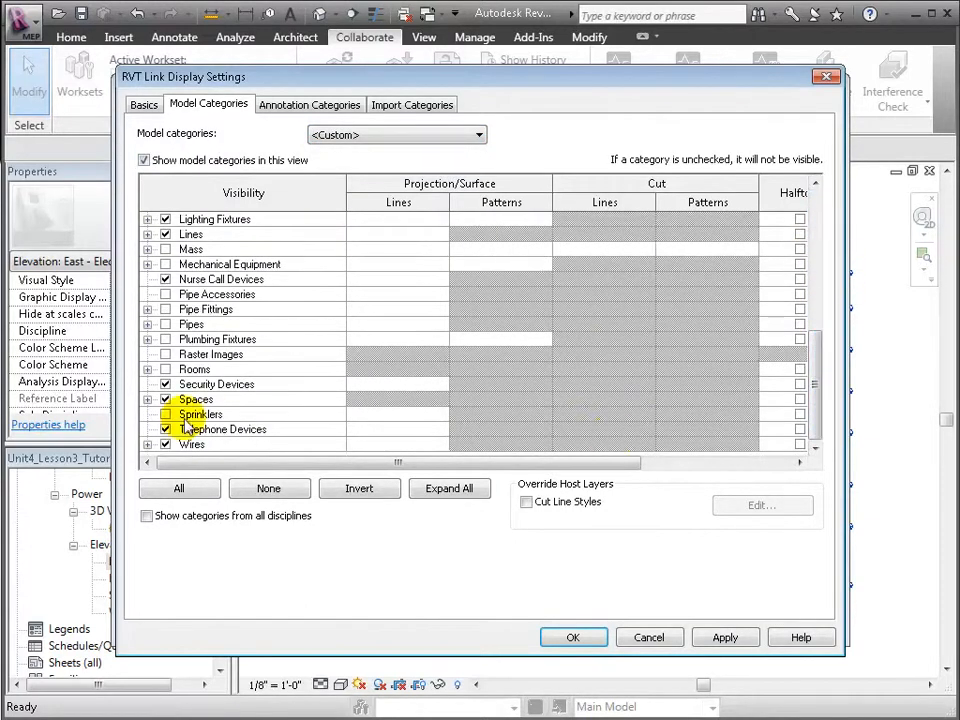
pyautogui.click(146, 515)
pyautogui.click(181, 489)
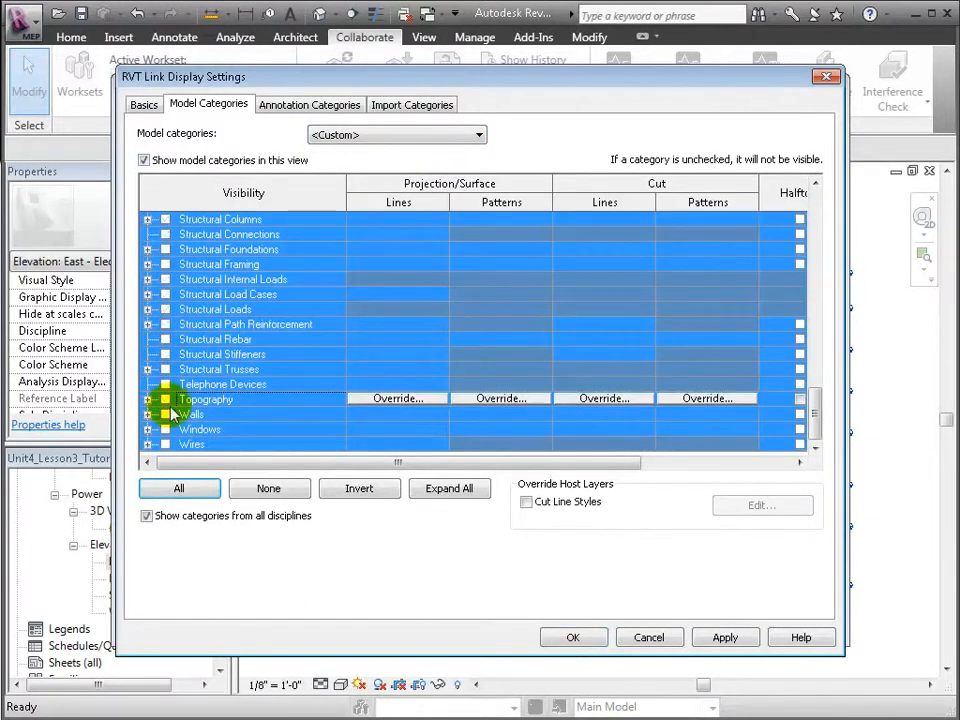
pyautogui.click(263, 489)
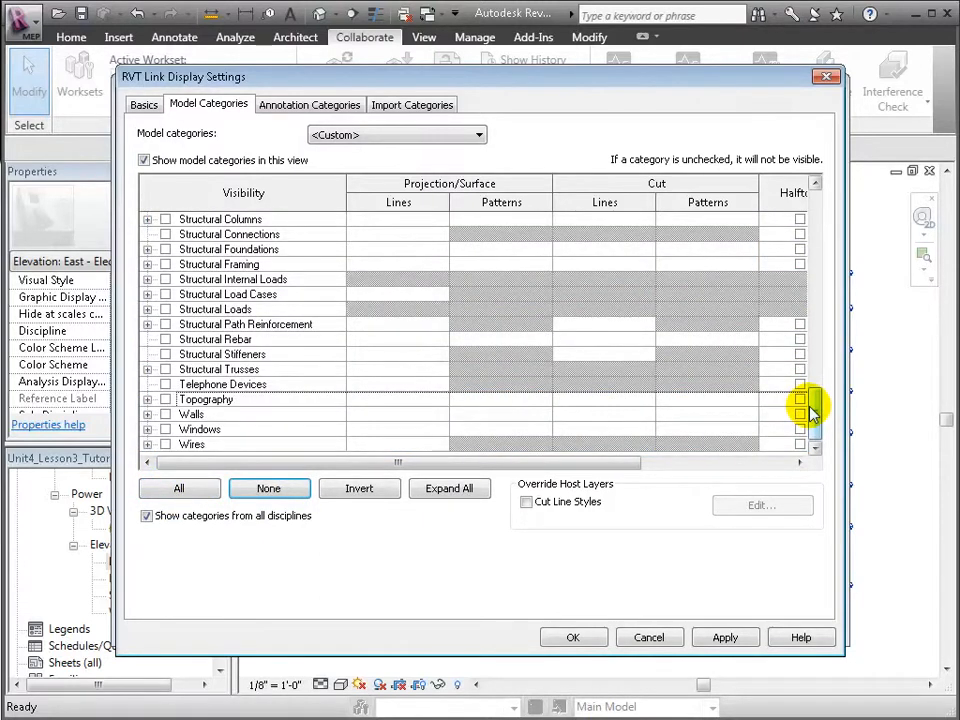
# Make the link's Ceilings, Electrical Fixtures, Floors, Lighting Devices and Lighting Fixtures visible, and apply the display settings to the East elevation
pyautogui.moveTo(812, 410); pyautogui.dragTo(817, 208)
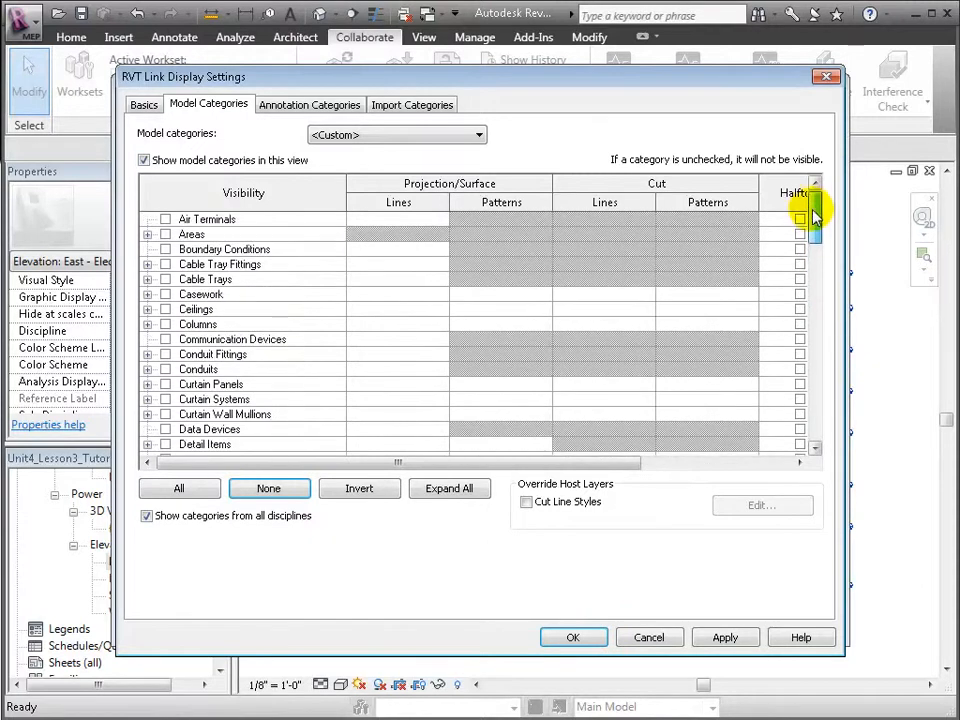
pyautogui.click(165, 310)
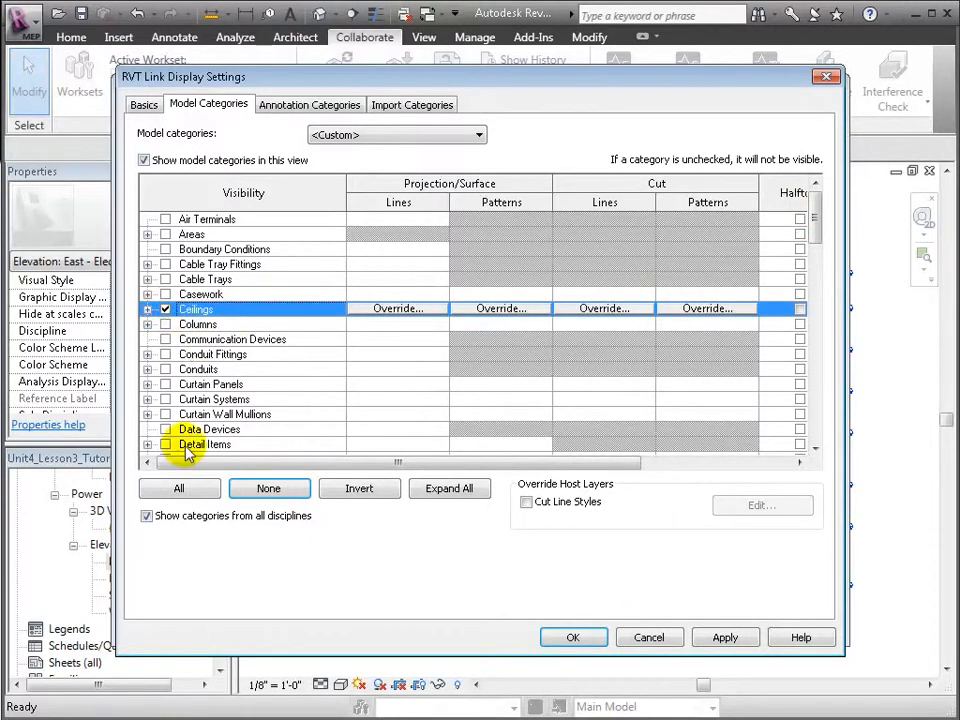
pyautogui.scroll(-4, 805, 262)
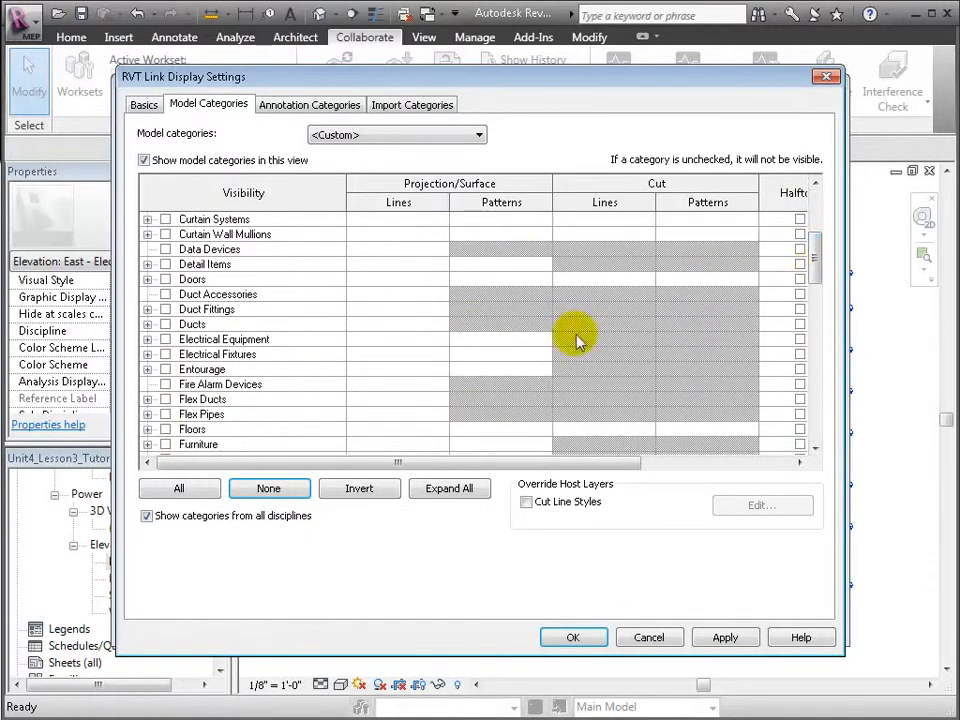
pyautogui.click(165, 354)
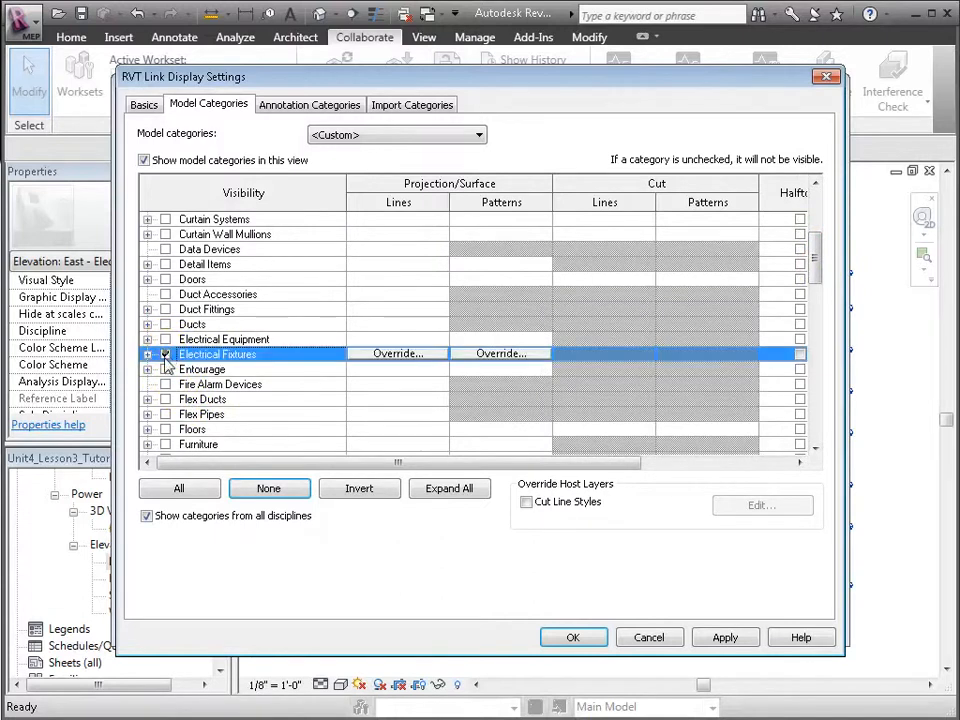
pyautogui.click(165, 429)
pyautogui.scroll(-2, 815, 290)
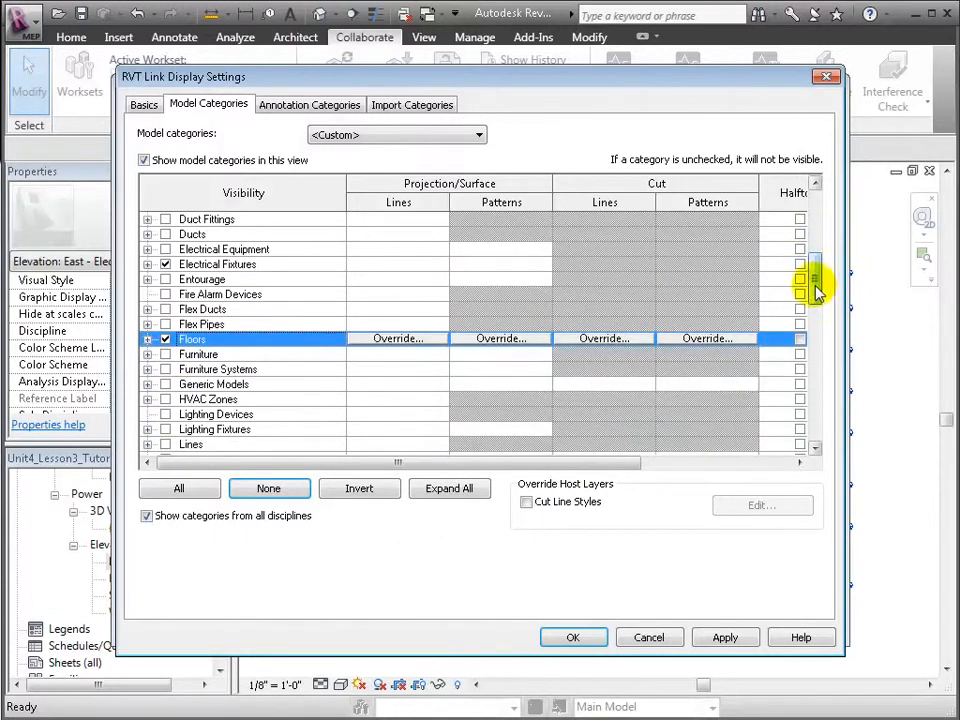
pyautogui.click(165, 414)
pyautogui.click(165, 429)
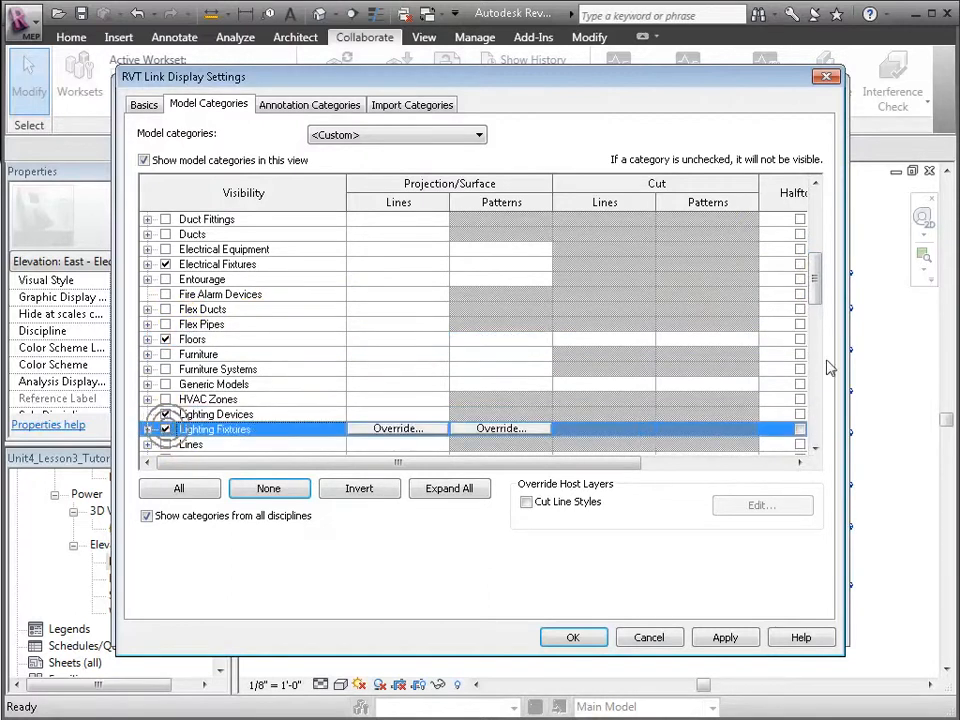
pyautogui.moveTo(816, 296); pyautogui.dragTo(805, 440)
pyautogui.click(725, 637)
pyautogui.press('Return')
pyautogui.scroll(4, 784, 381)
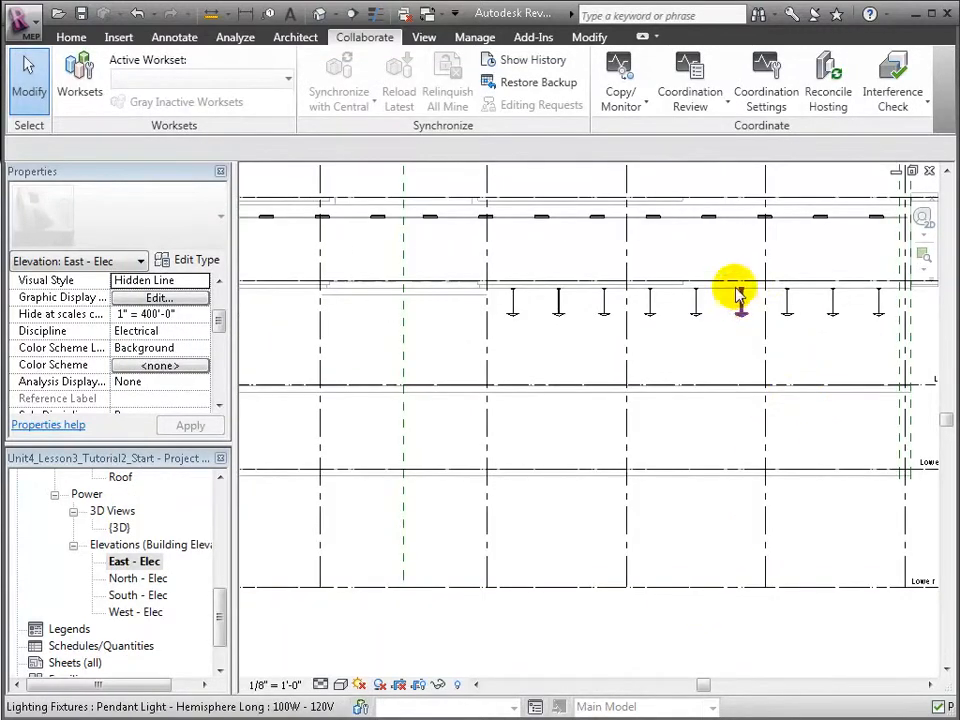